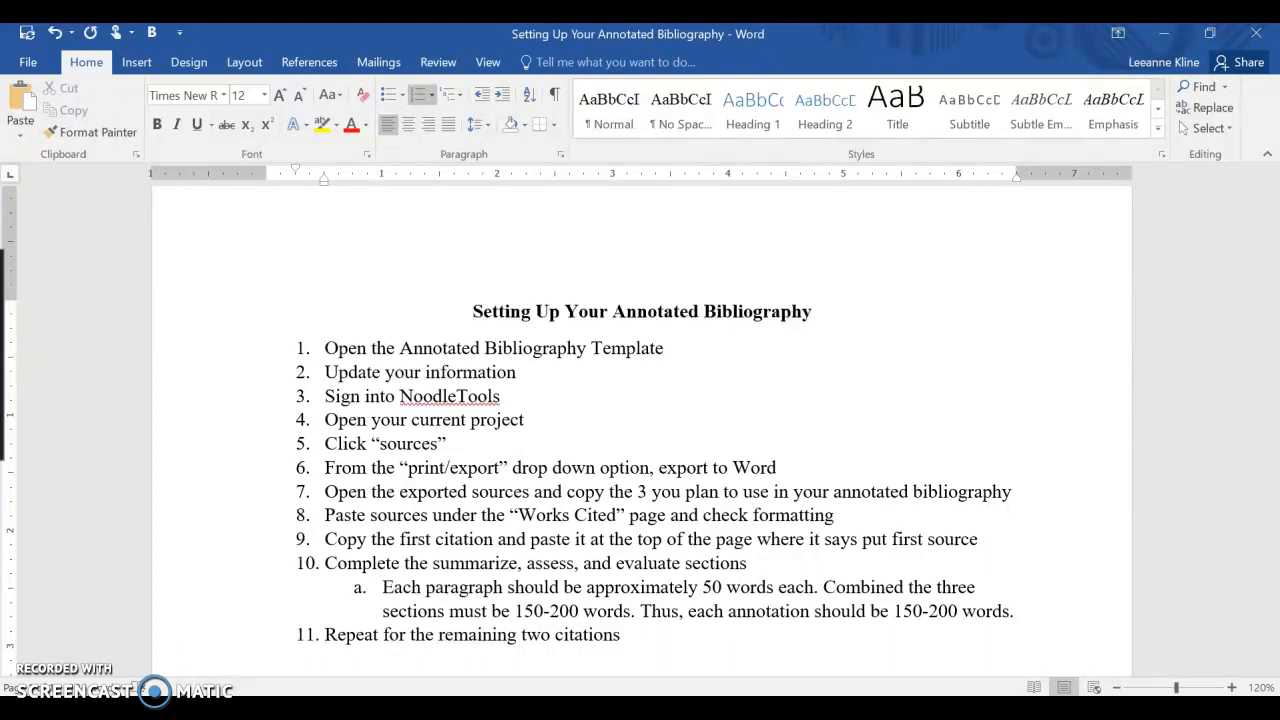
# - Switch to the annotated bib template document and replace the Your Name placeholder with the student's name
pyautogui.click(612, 708)
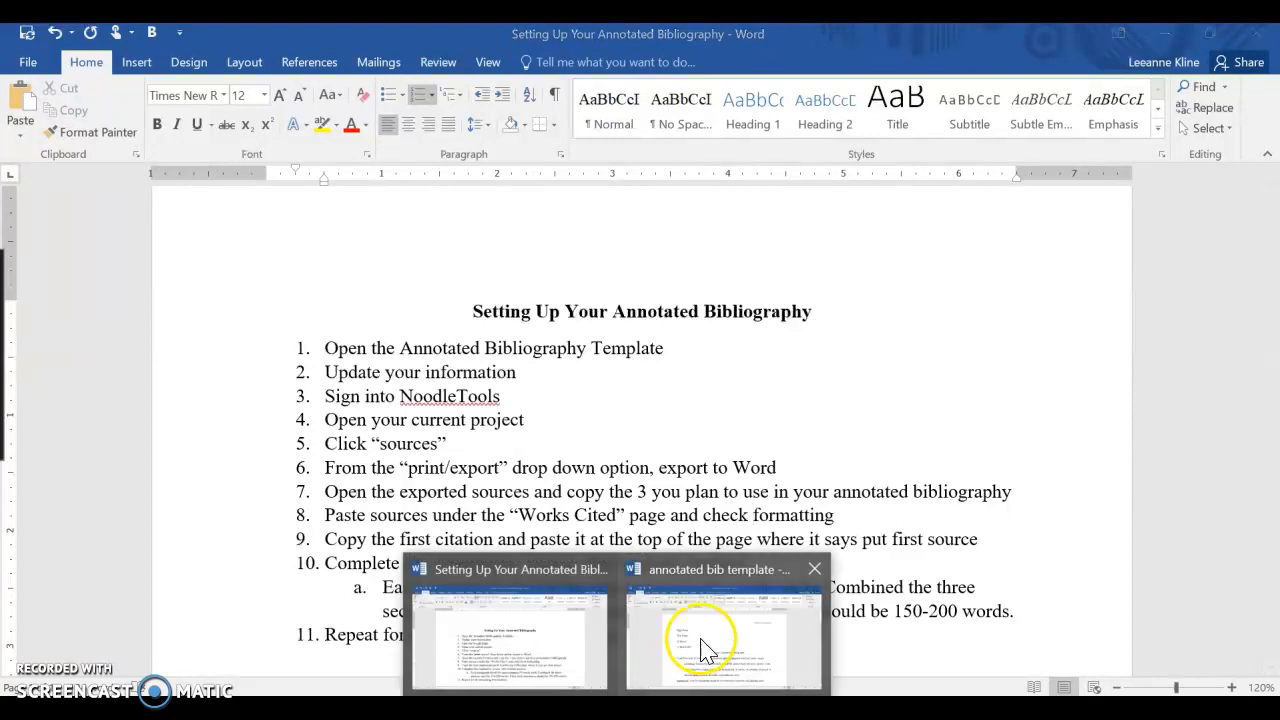
pyautogui.click(703, 650)
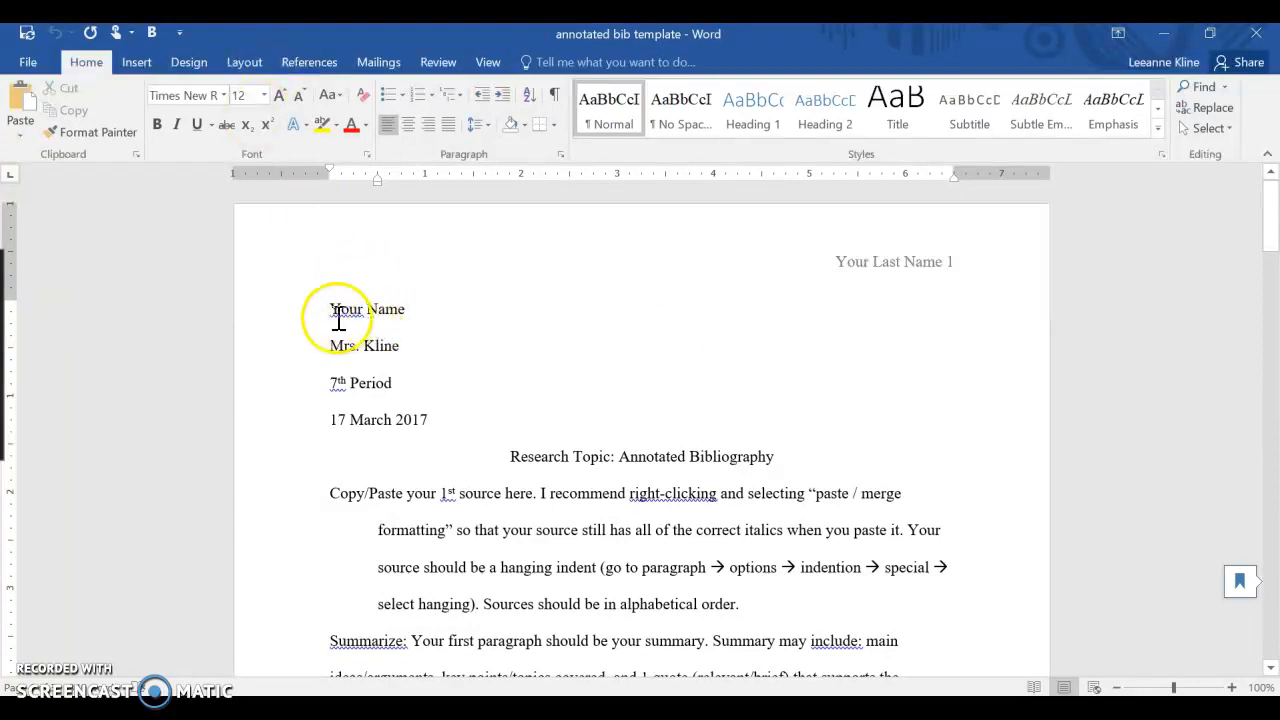
pyautogui.moveTo(331, 309); pyautogui.dragTo(446, 310)
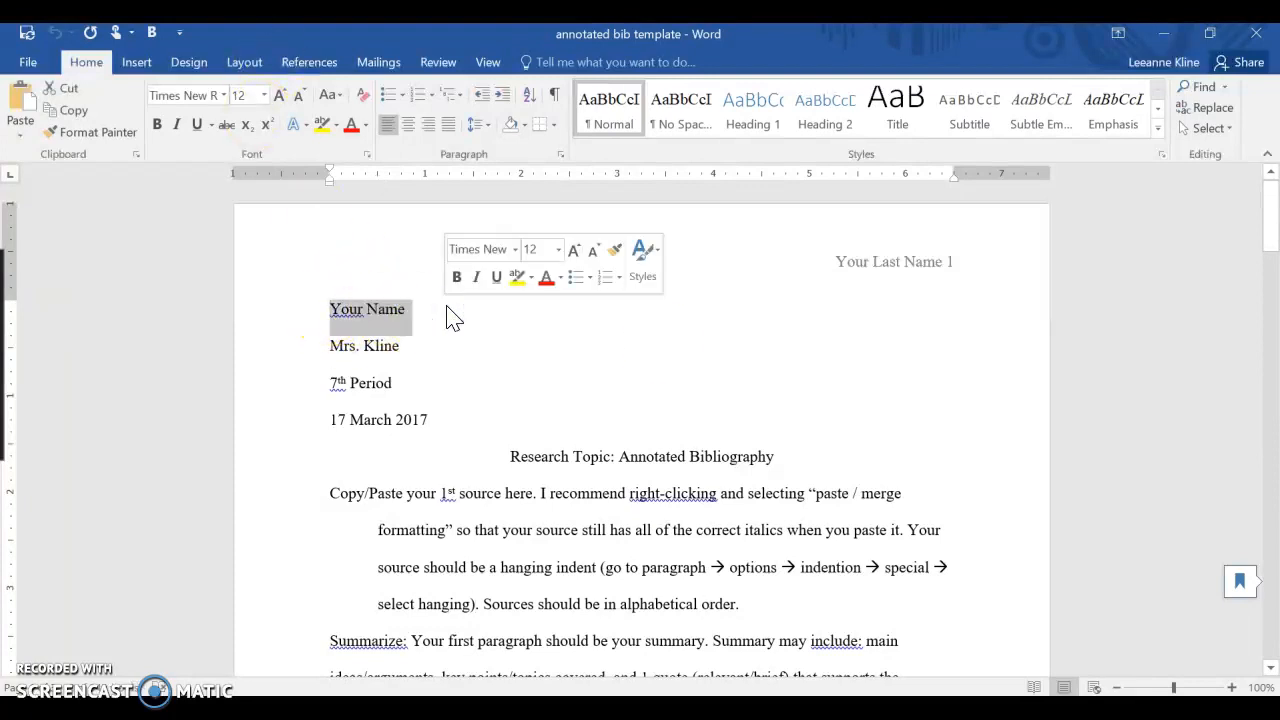
pyautogui.write('Bob Smith')
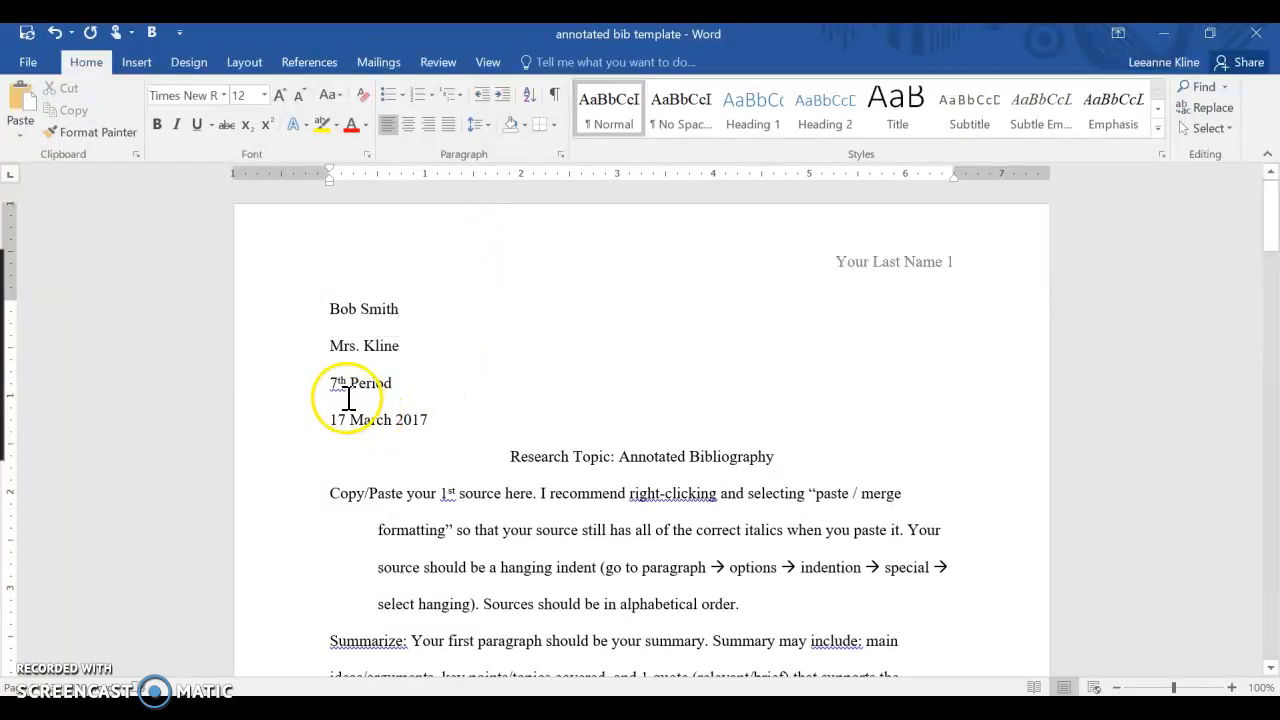
# - Change the class period line to 2nd Period and the date to 19 March 2018
pyautogui.moveTo(332, 388); pyautogui.dragTo(416, 395)
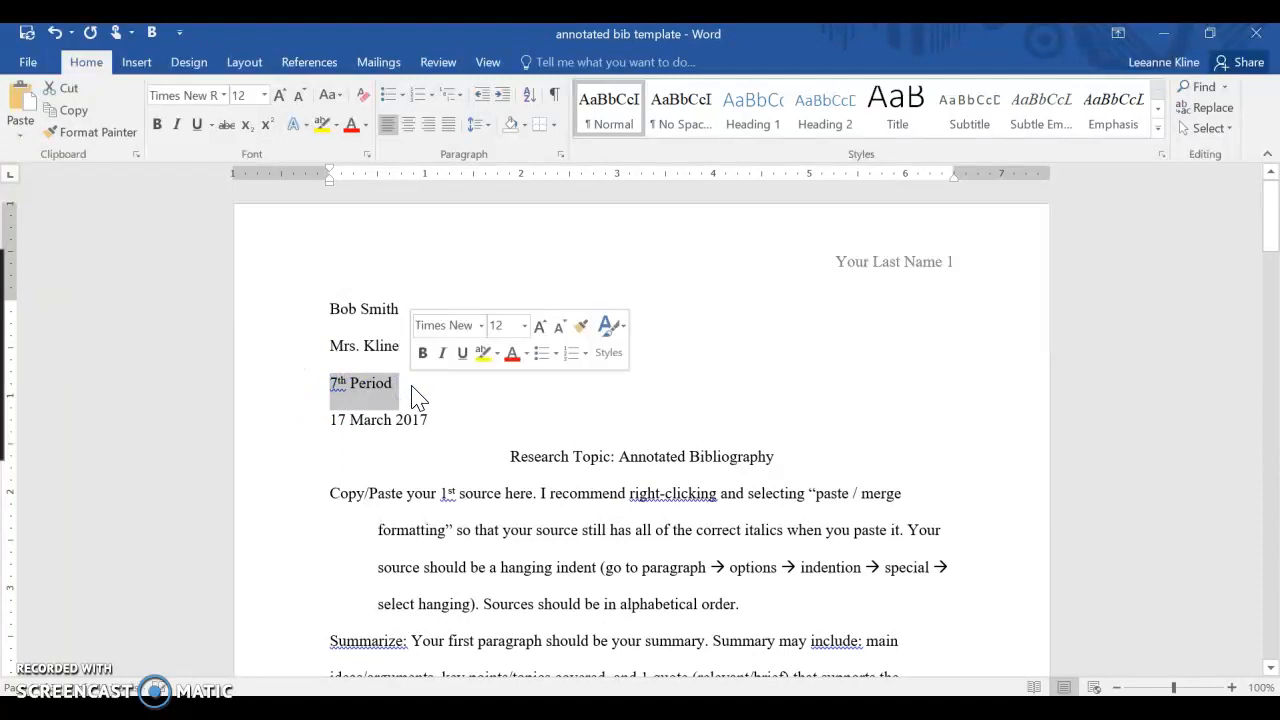
pyautogui.write('2nd')
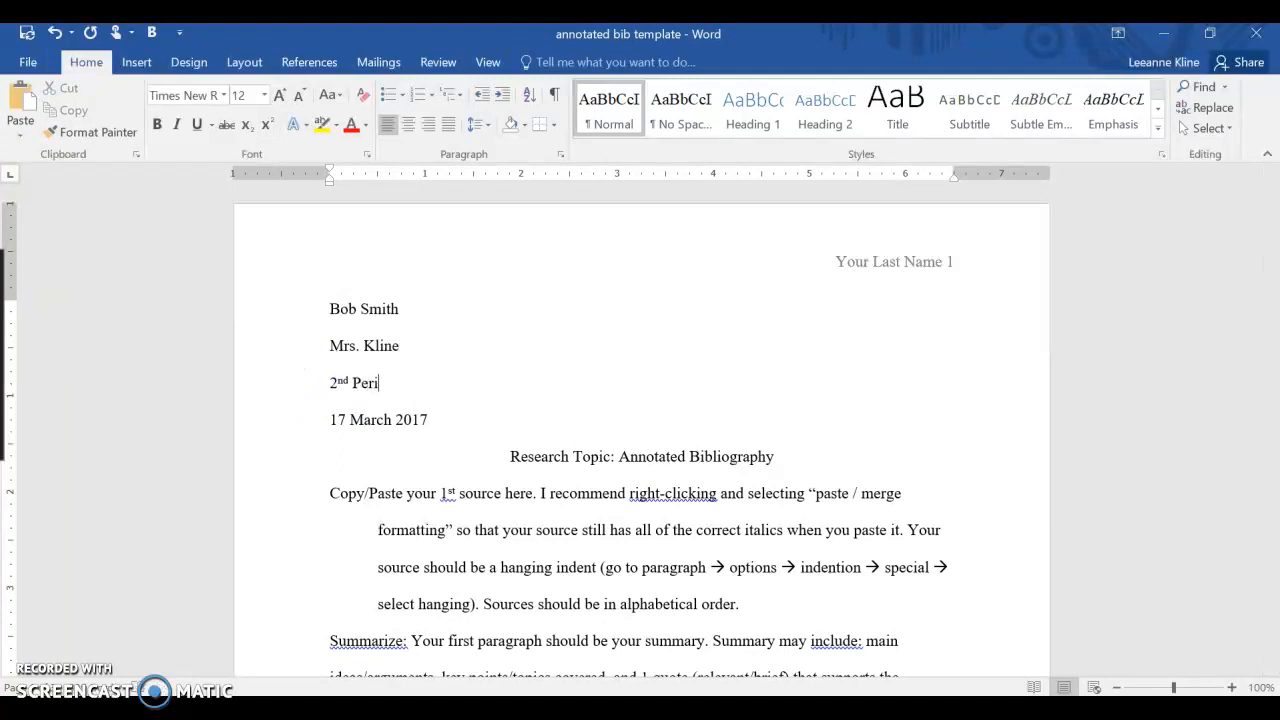
pyautogui.click(345, 420)
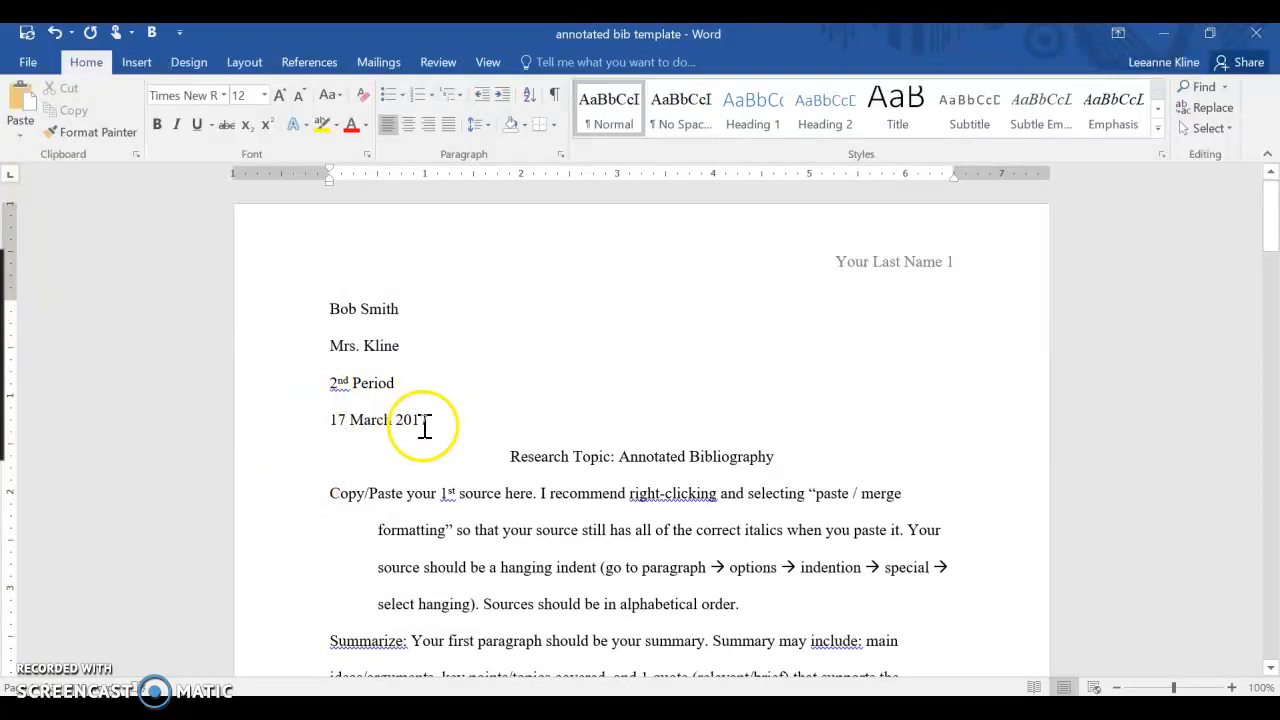
pyautogui.press('BackSpace')
pyautogui.write('9')
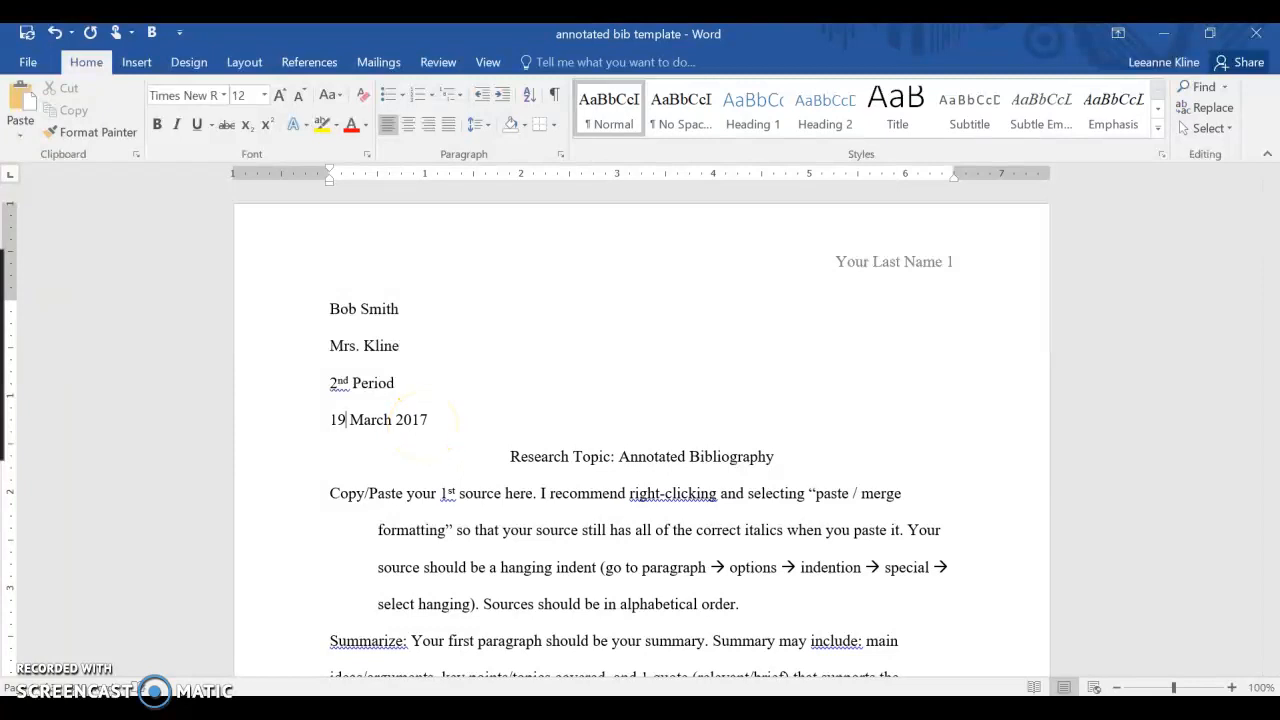
pyautogui.click(426, 420)
pyautogui.press('BackSpace')
pyautogui.write('8')
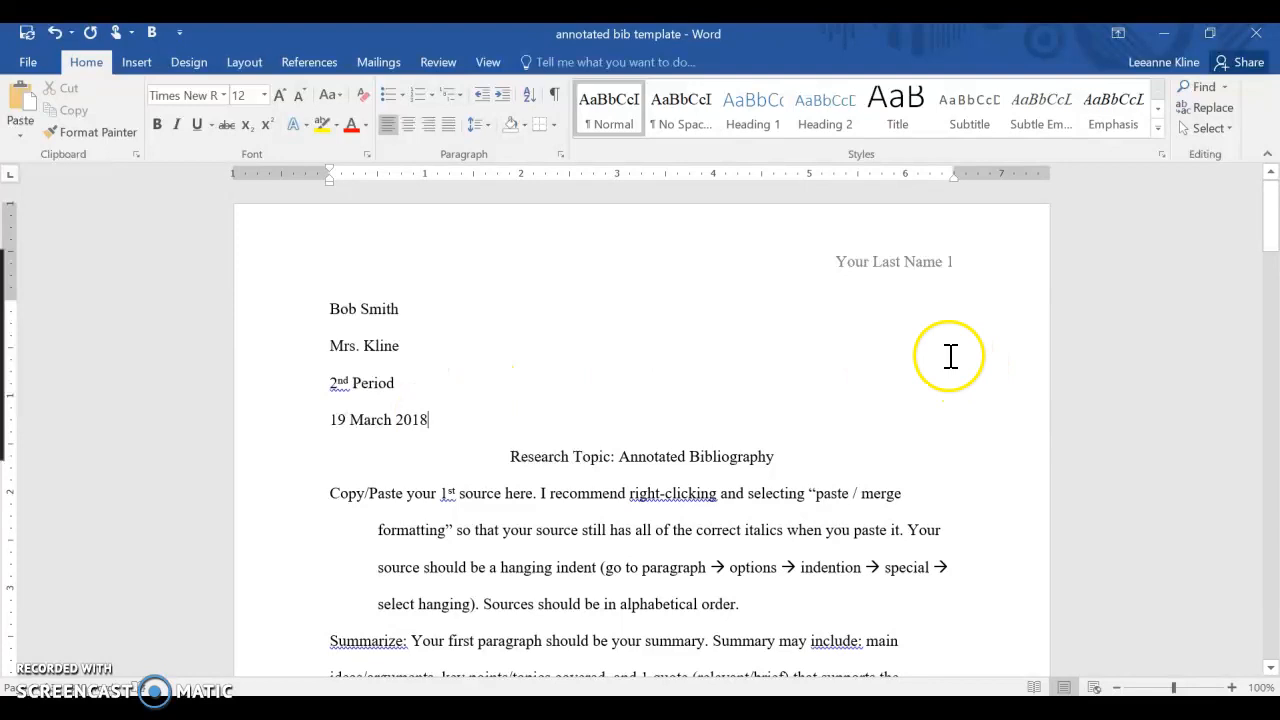
pyautogui.doubleClick(903, 262)
pyautogui.click(1000, 124)
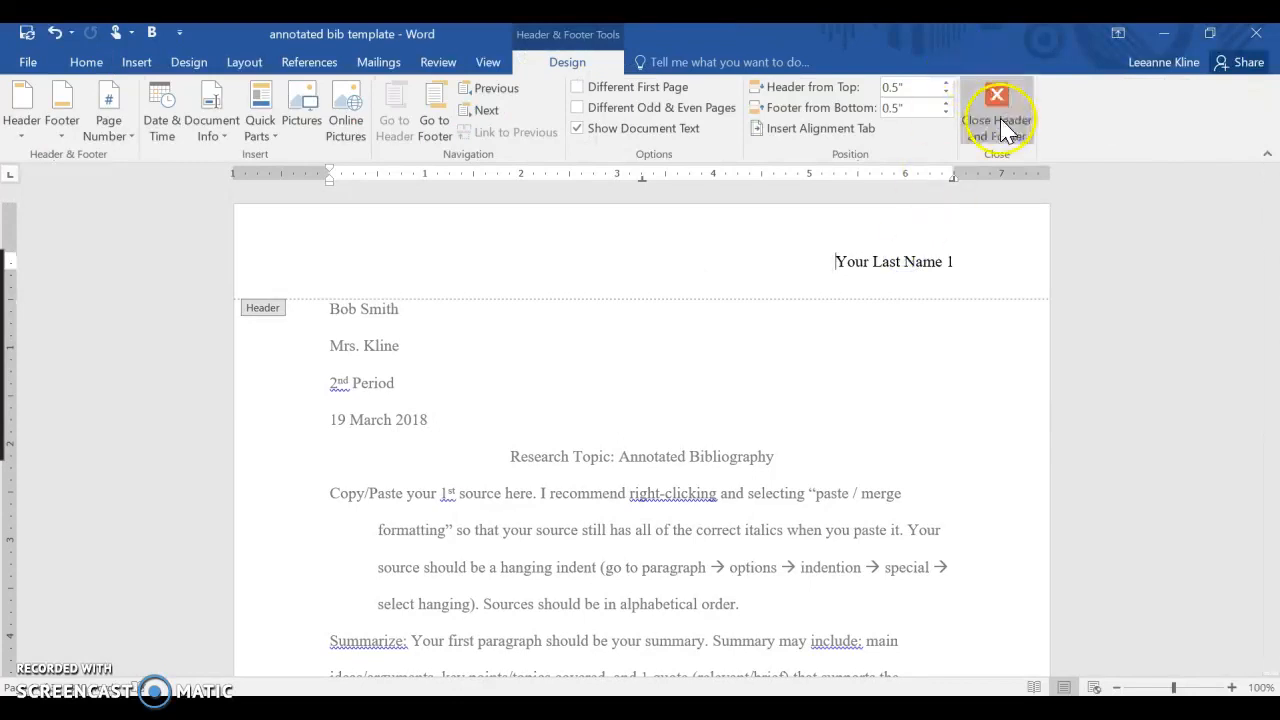
pyautogui.click(145, 66)
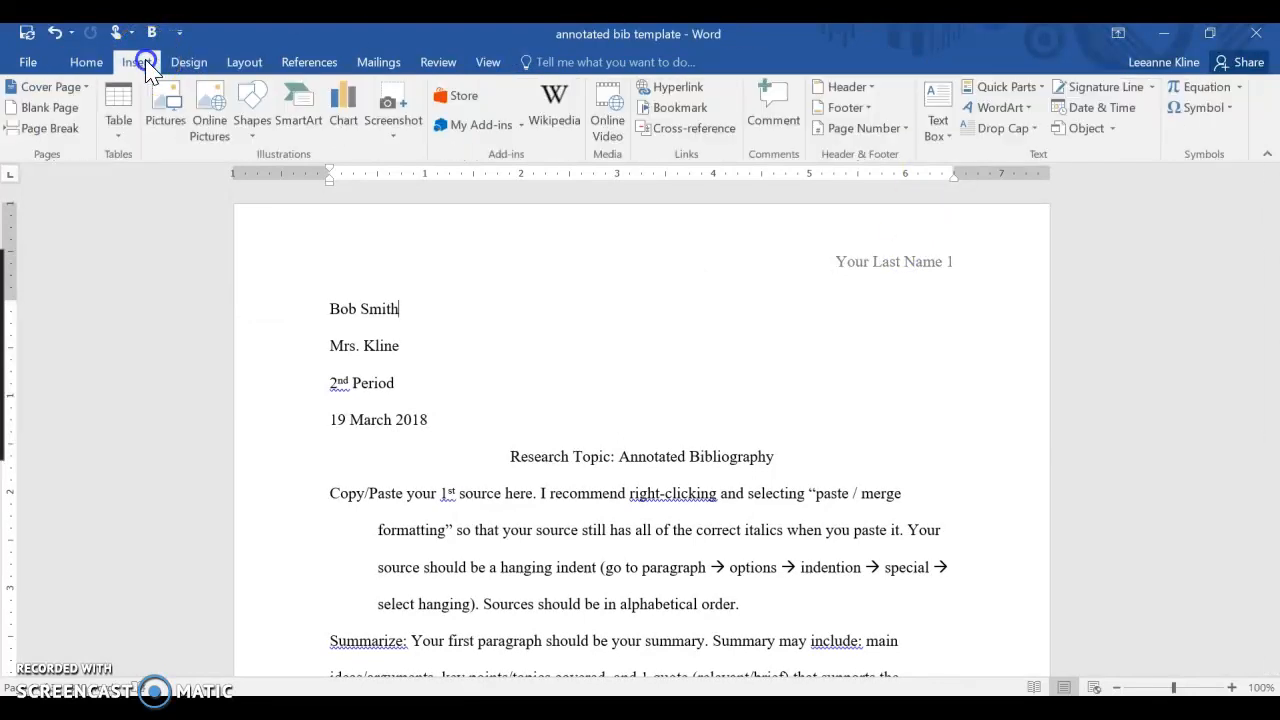
pyautogui.click(860, 84)
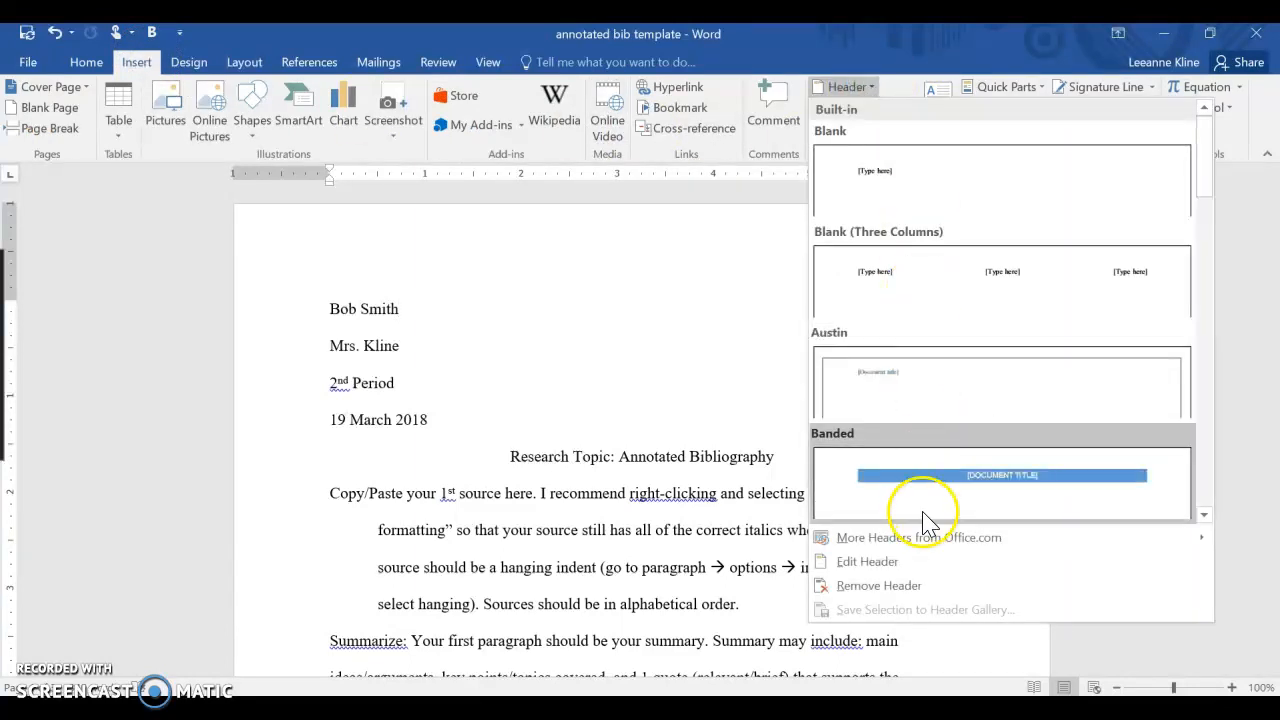
pyautogui.click(710, 364)
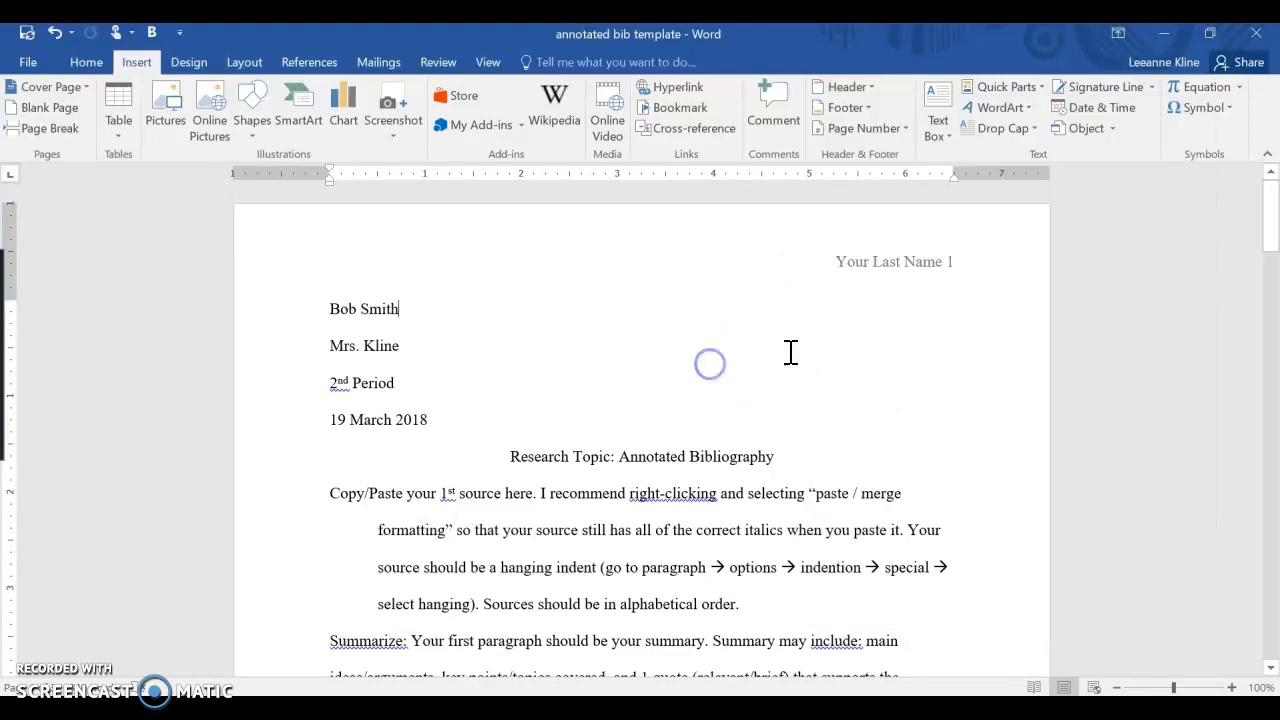
# - Replace the header's Your Last Name placeholder with the student's last name, keeping the page number, and leave the header
pyautogui.doubleClick(906, 264)
pyautogui.doubleClick(887, 272)
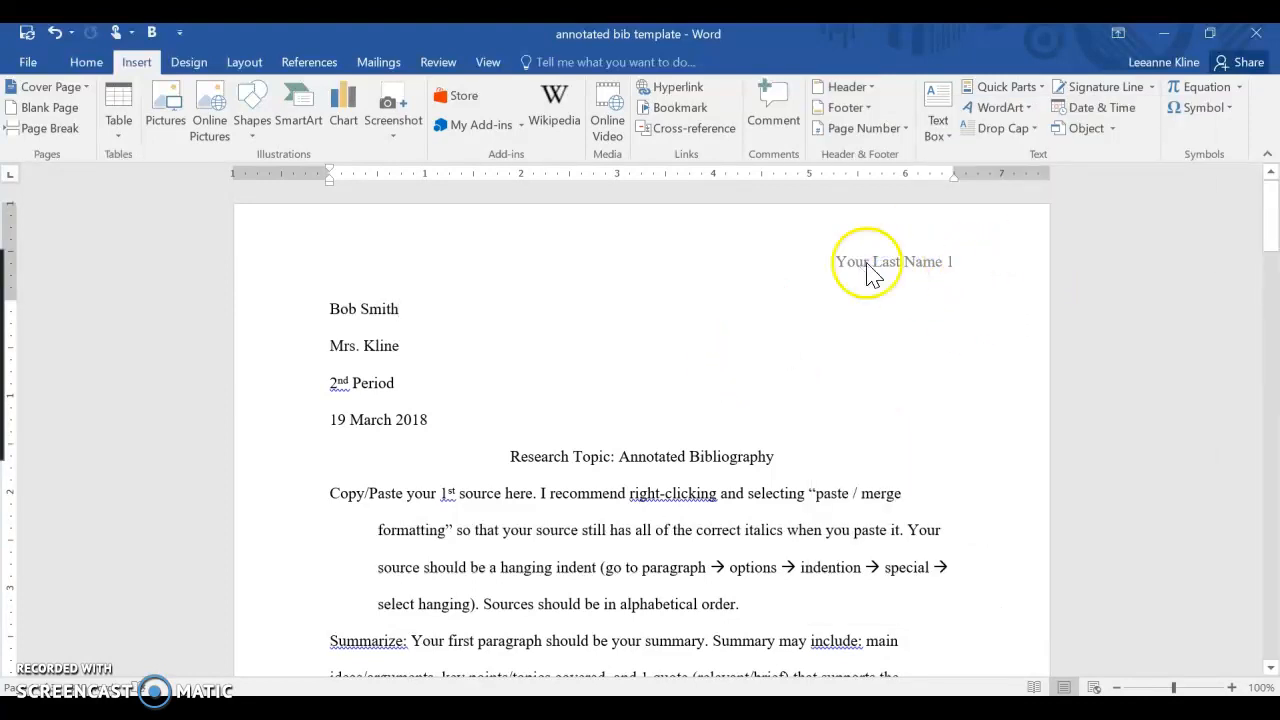
pyautogui.doubleClick(887, 267)
pyautogui.moveTo(836, 261); pyautogui.dragTo(928, 260)
pyautogui.write('Smith')
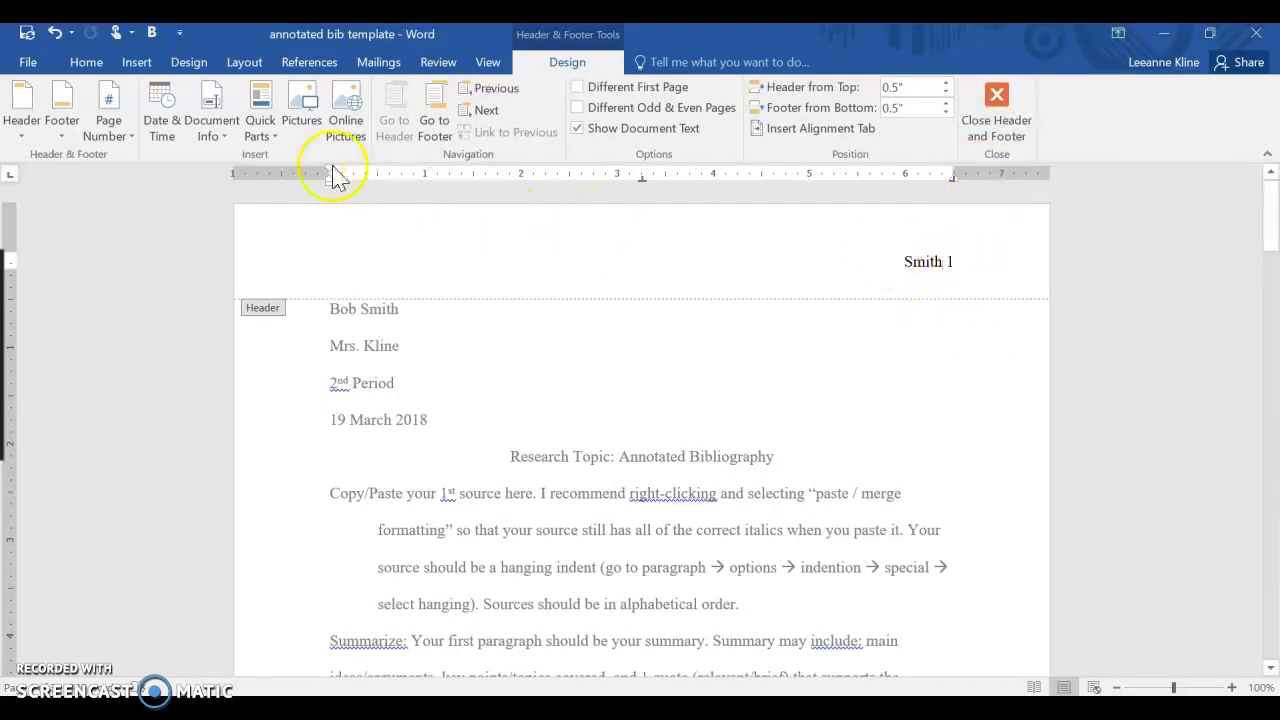
pyautogui.click(136, 62)
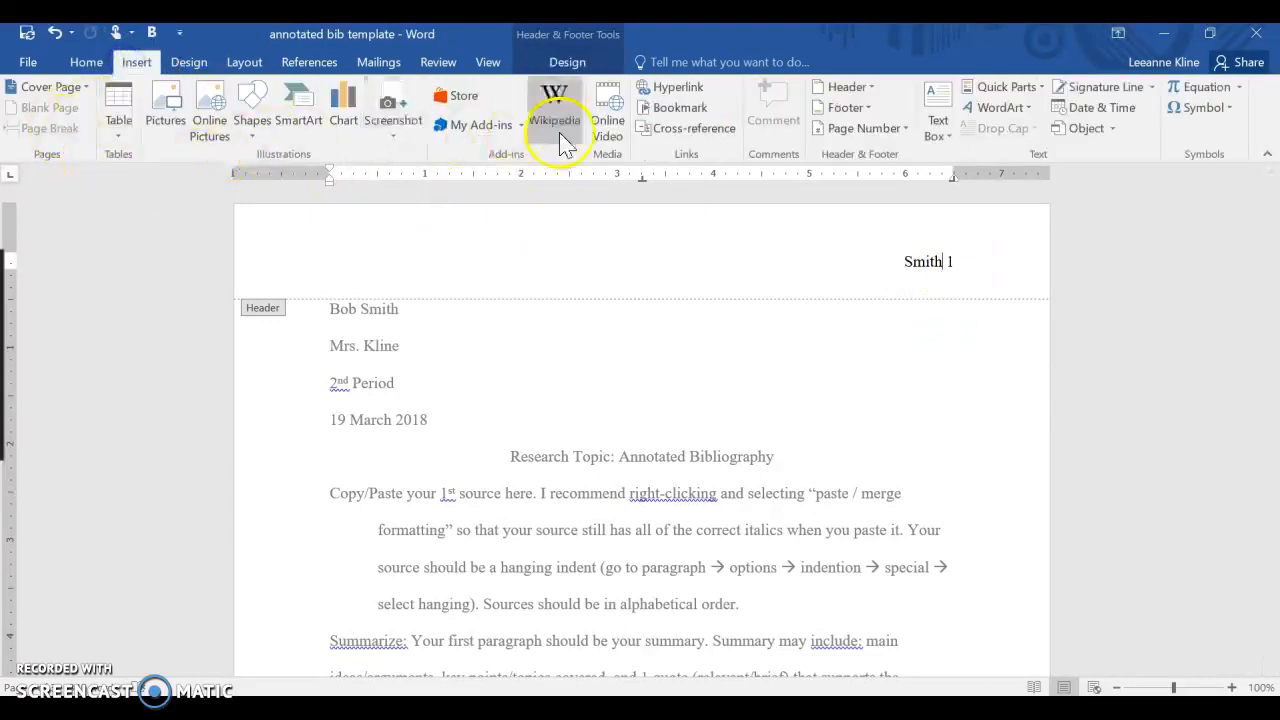
pyautogui.click(858, 129)
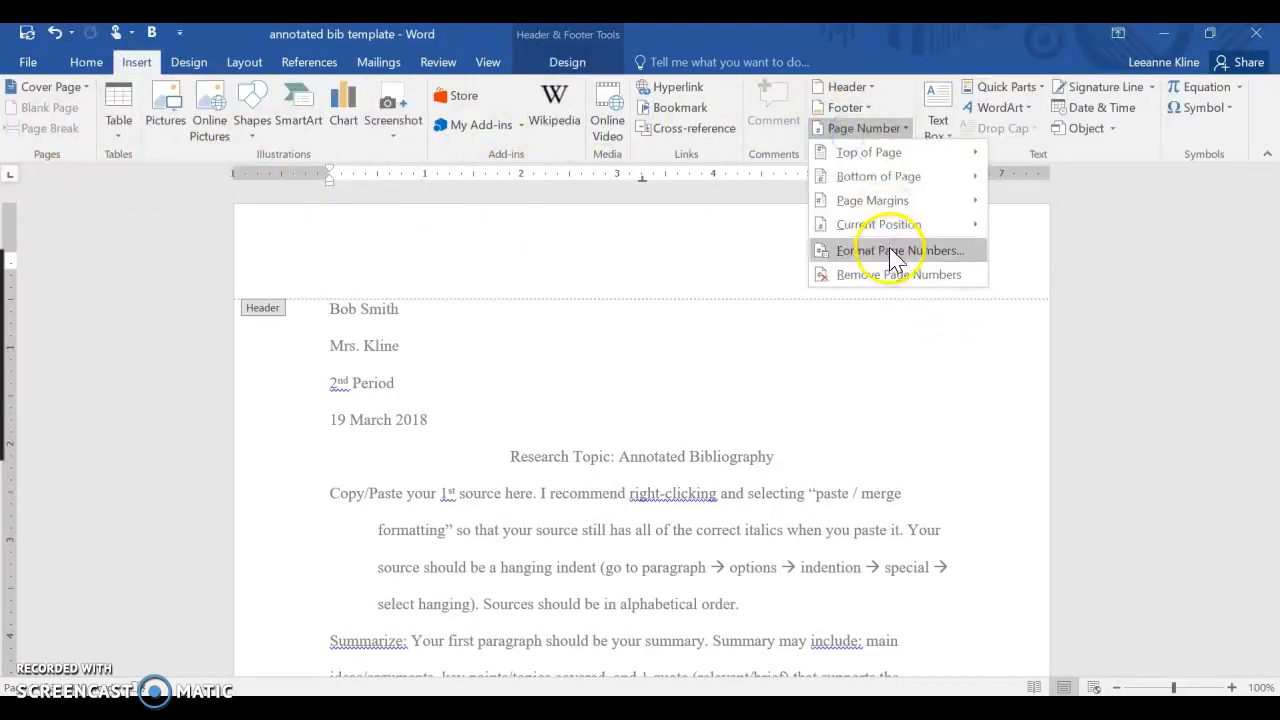
pyautogui.click(988, 410)
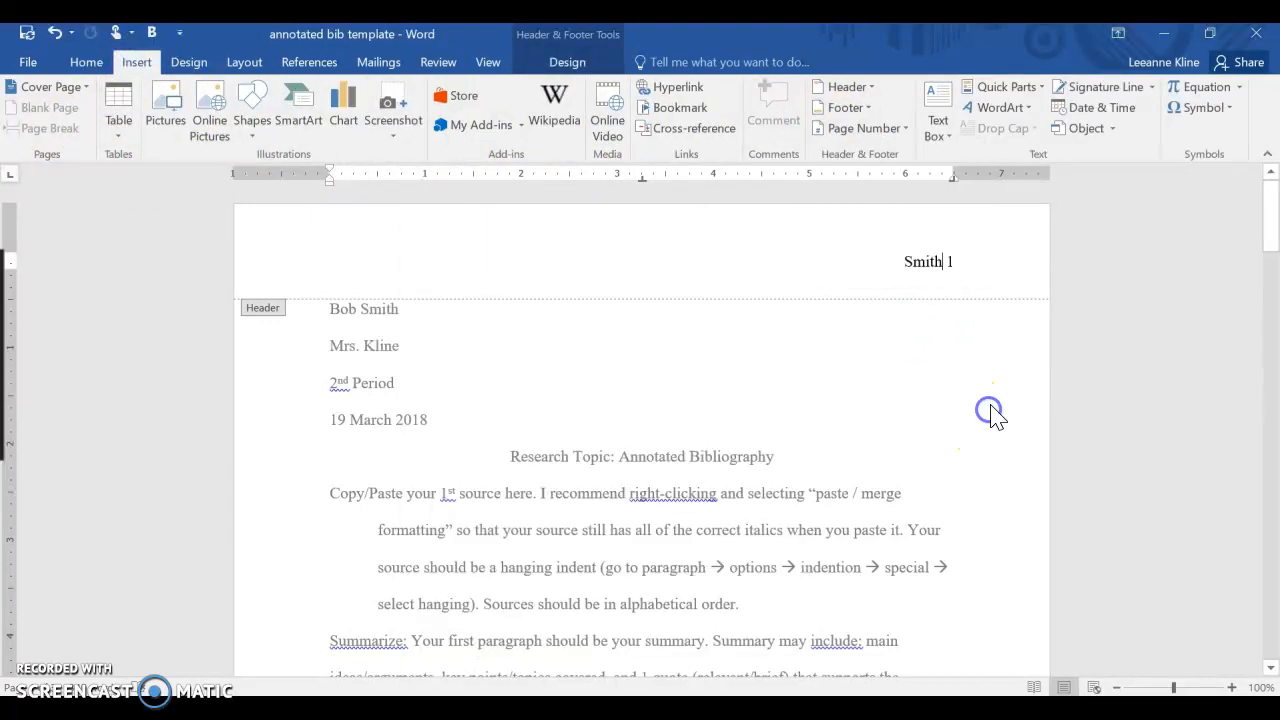
pyautogui.doubleClick(1031, 355)
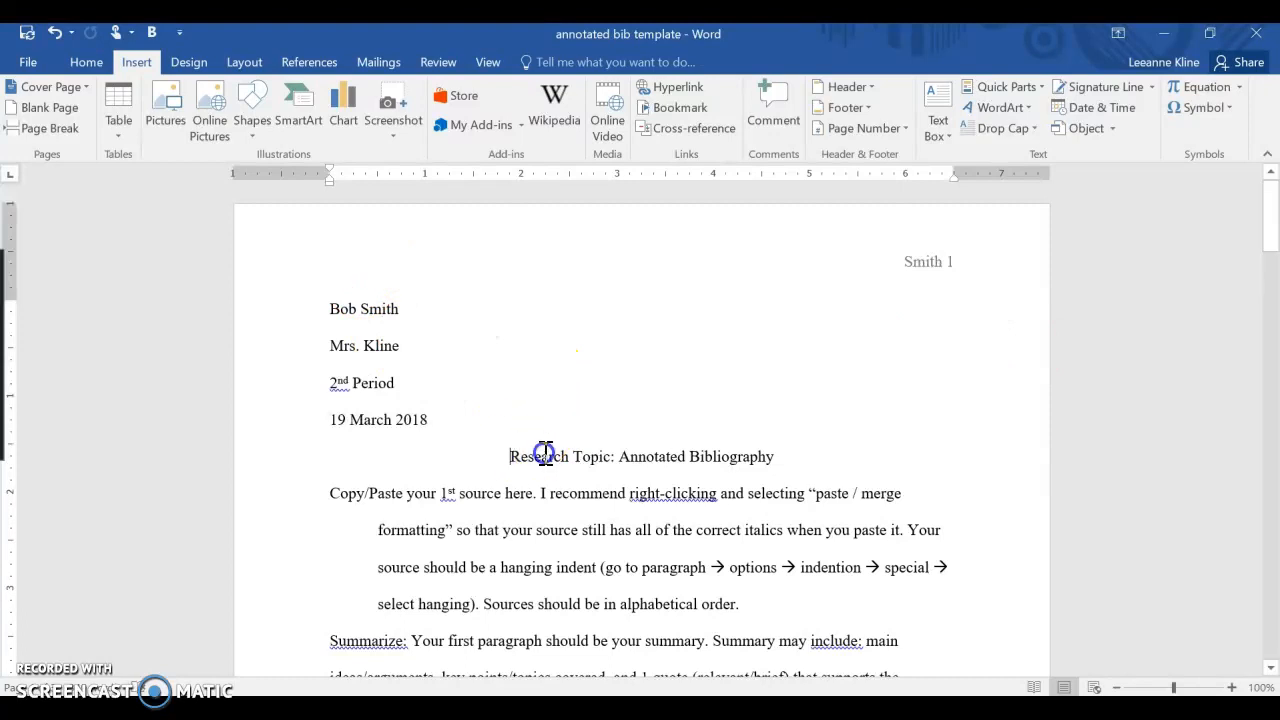
# - Replace Research Topic in the title line with Mary Shelley's Life
pyautogui.moveTo(510, 456); pyautogui.dragTo(607, 456)
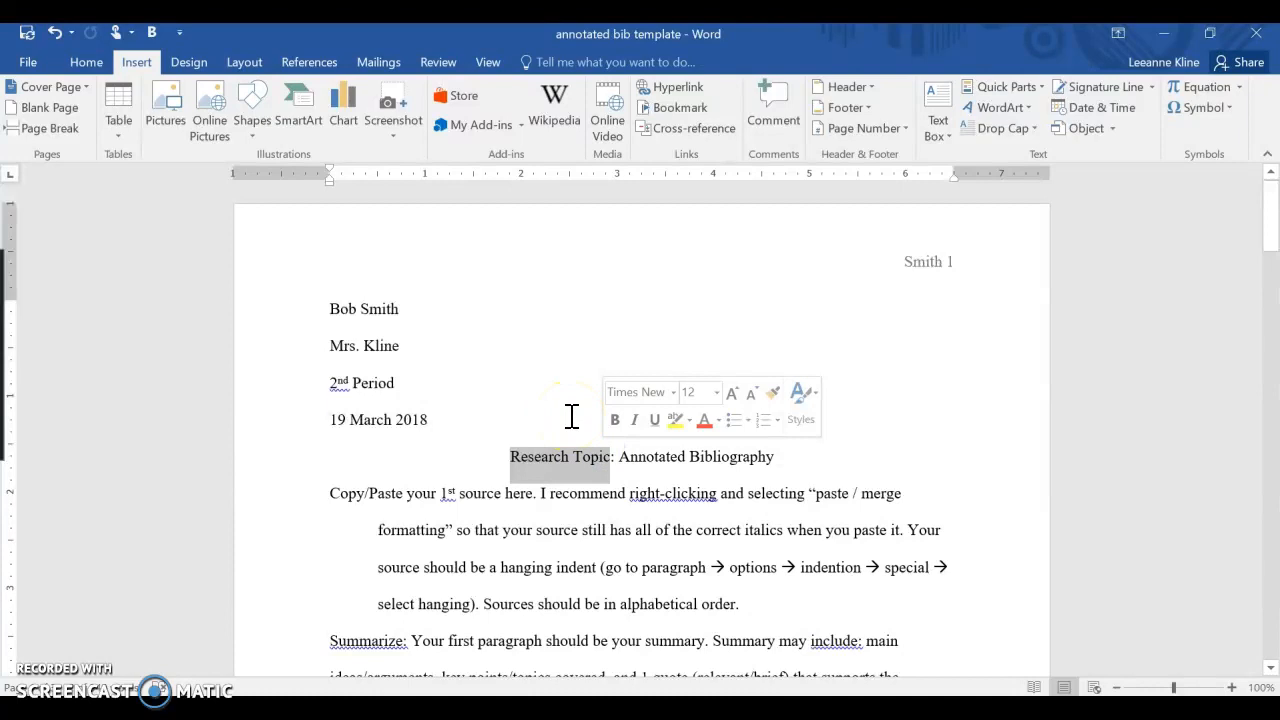
pyautogui.write('Mary Sh')
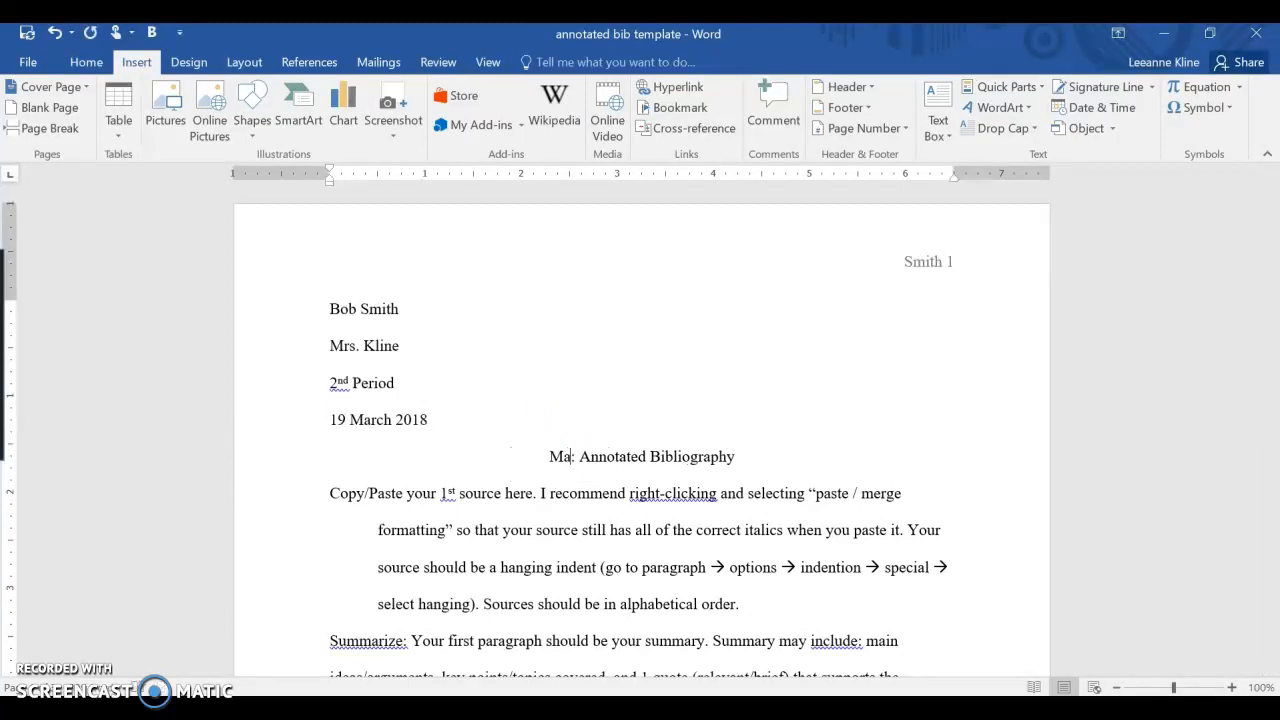
pyautogui.write("elley's Life")
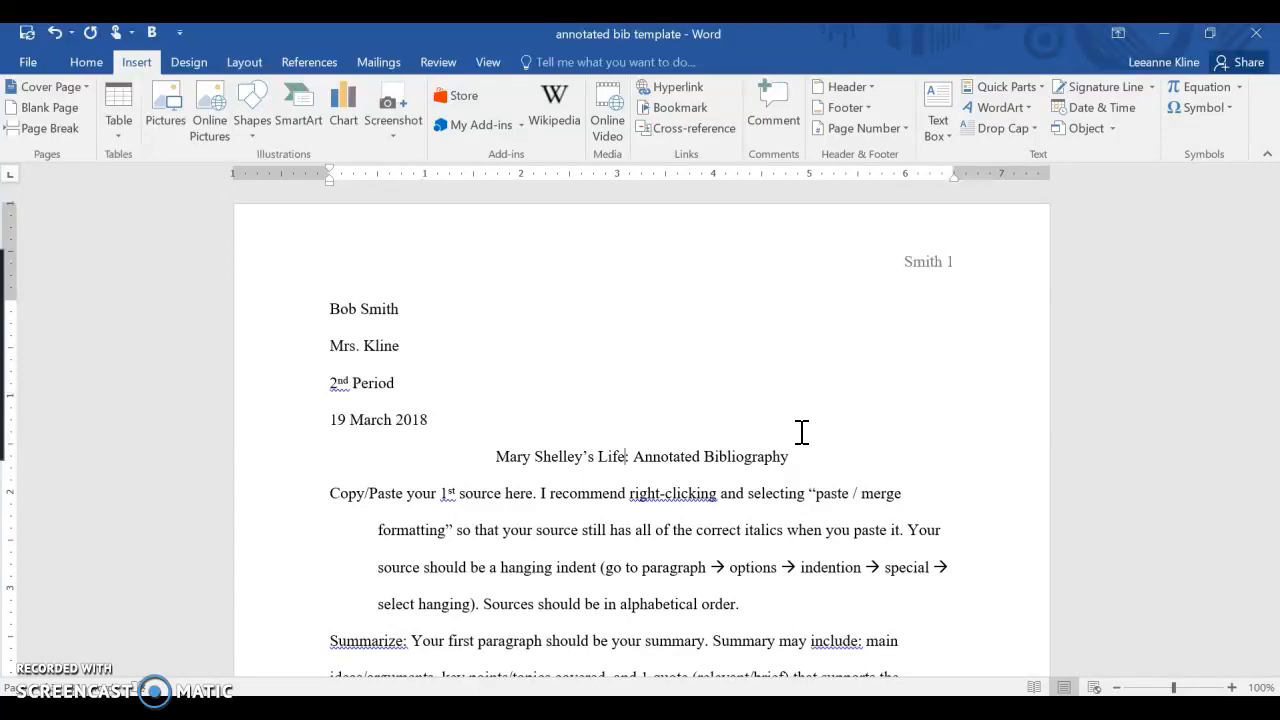
pyautogui.click(651, 420)
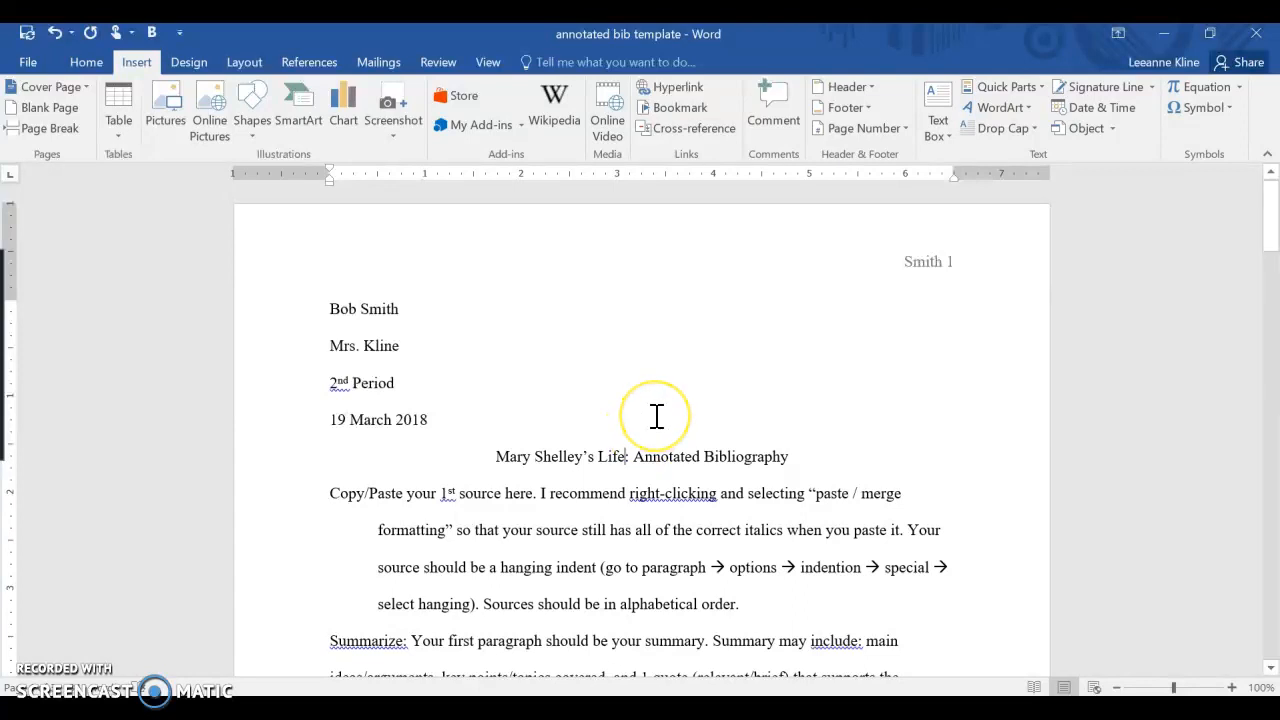
pyautogui.scroll(-1, 656, 418)
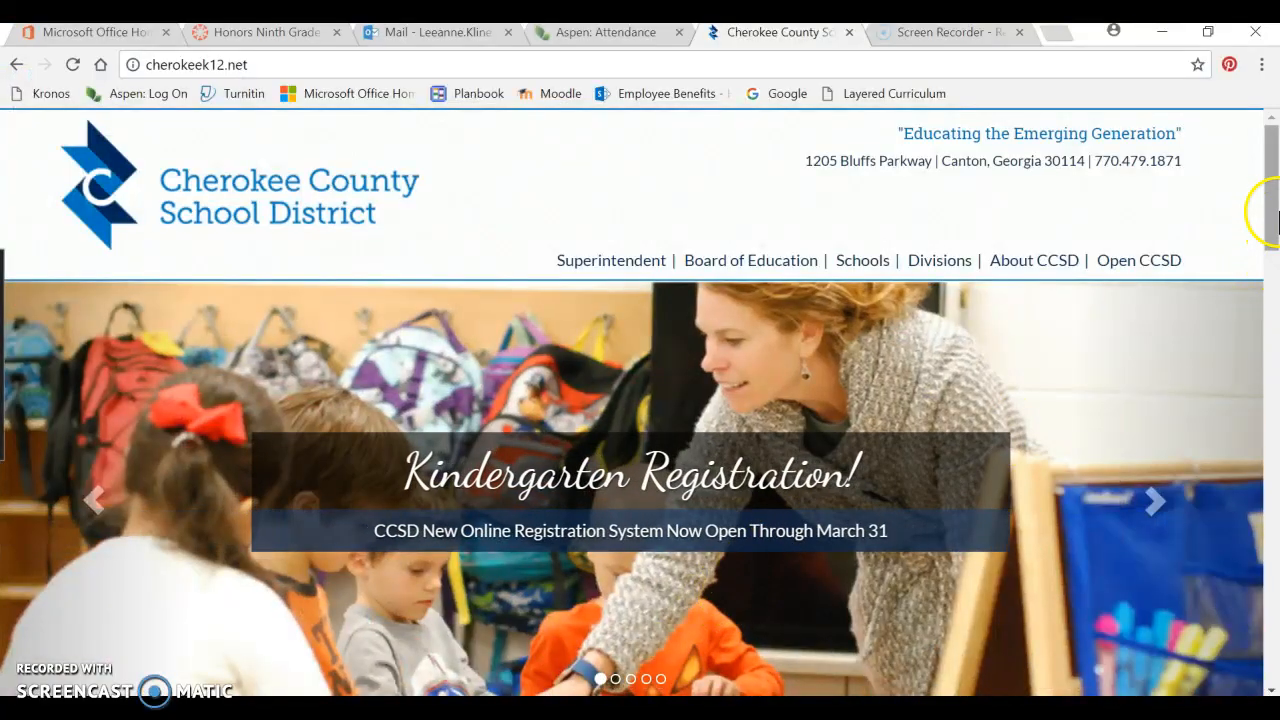
# - Open NoodleTools in the browser through the school district's Learning Tools page
pyautogui.moveTo(1273, 212); pyautogui.dragTo(1273, 332)
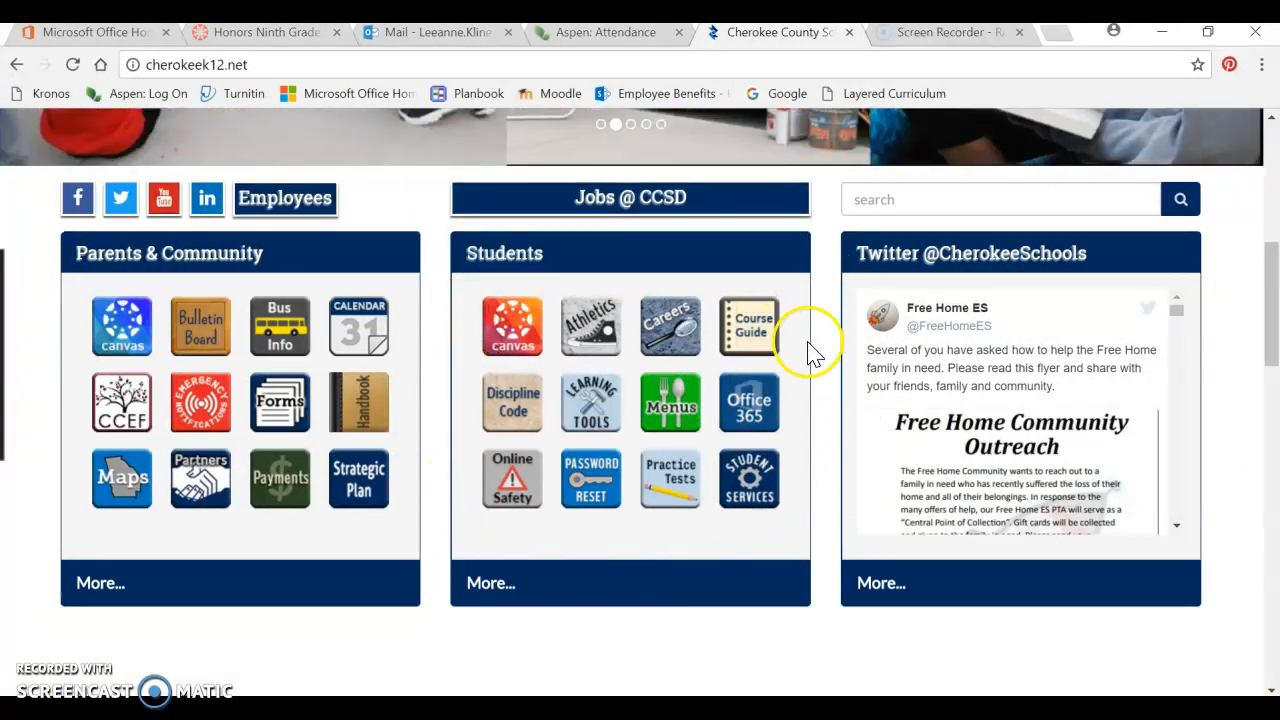
pyautogui.click(592, 417)
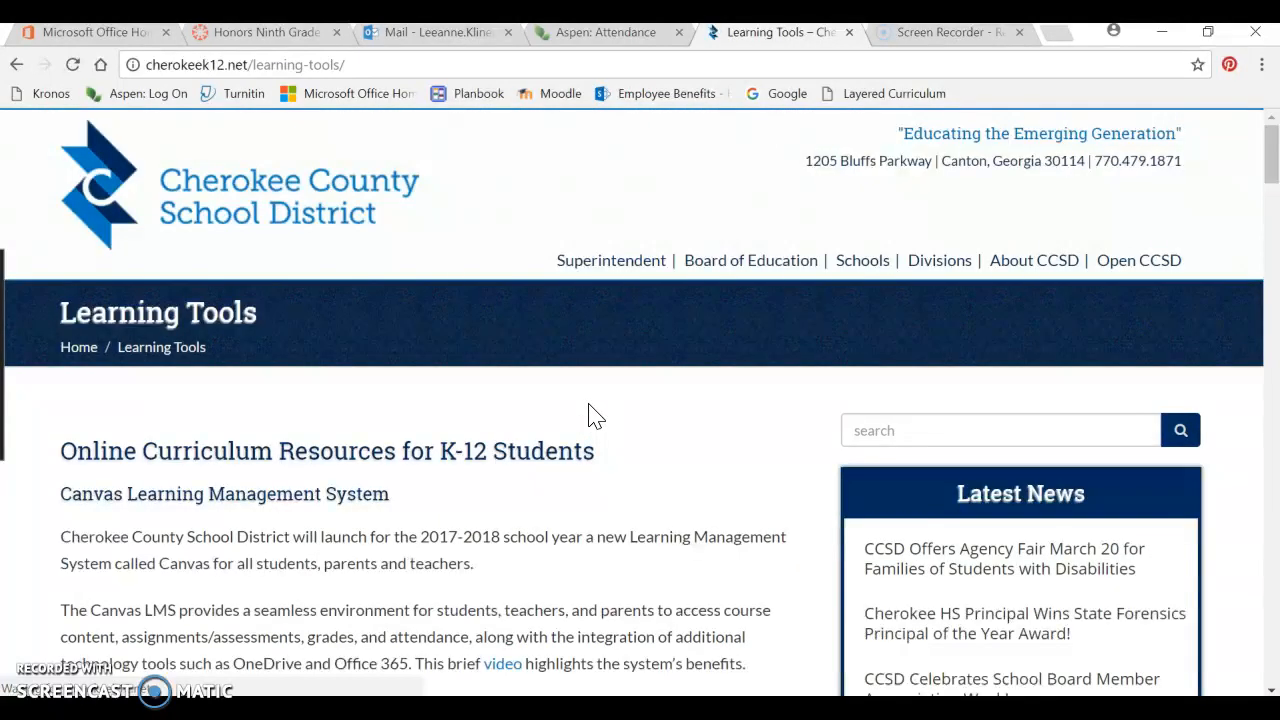
pyautogui.click(565, 435)
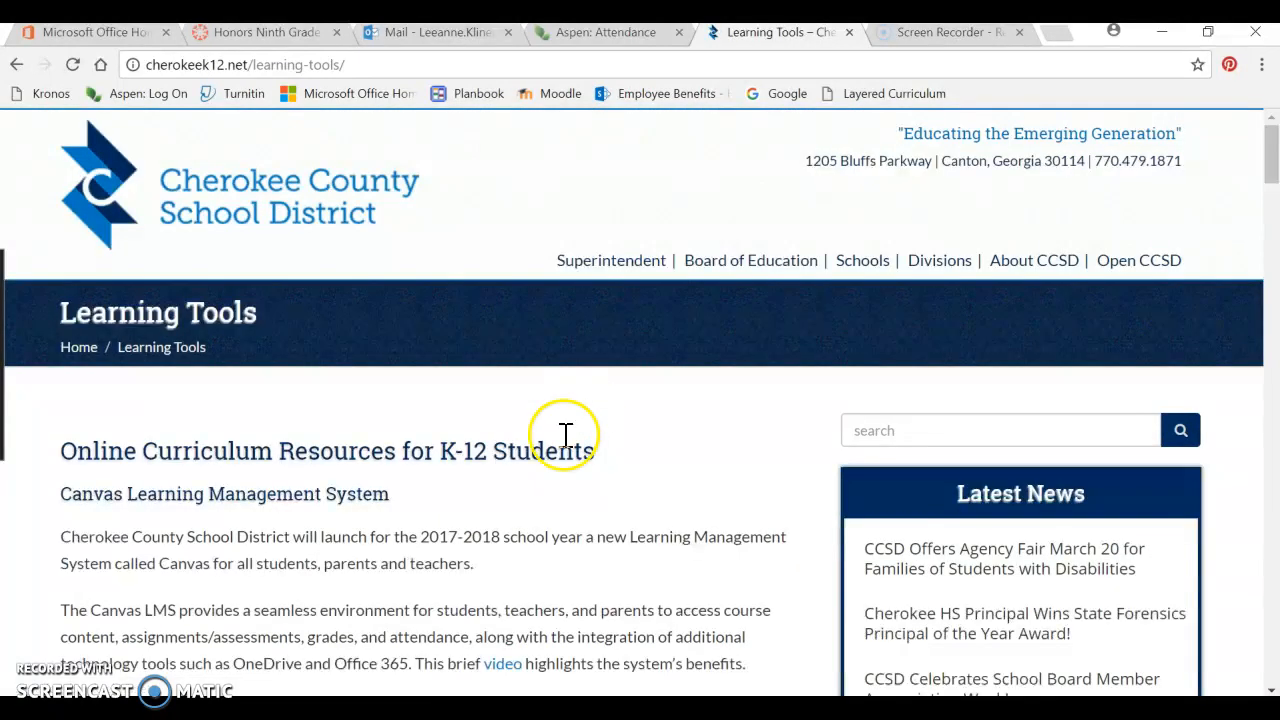
pyautogui.moveTo(1272, 150); pyautogui.dragTo(1275, 484)
pyautogui.moveTo(25, 335); pyautogui.dragTo(243, 374)
pyautogui.click(328, 383)
pyautogui.moveTo(328, 392); pyautogui.dragTo(20, 343)
pyautogui.rightClick(57, 331)
pyautogui.click(417, 314)
pyautogui.click(188, 384)
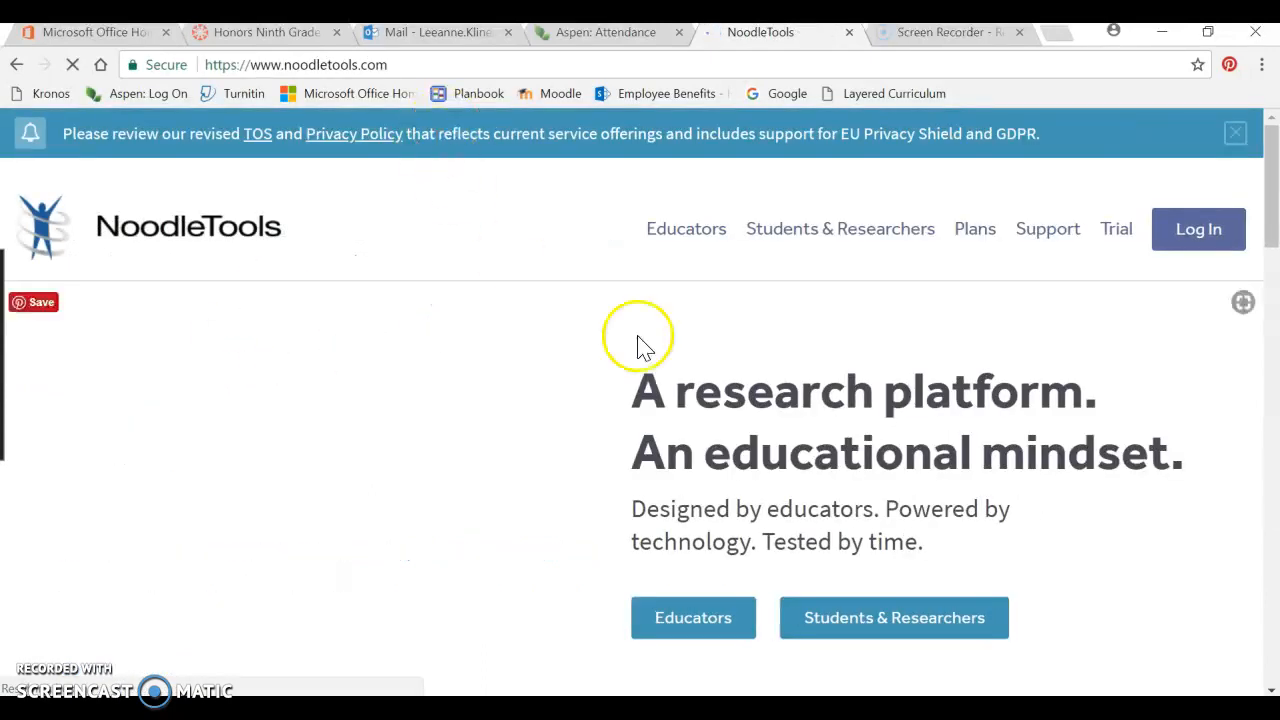
# - Log in to NoodleTools and open the Frankenstein Research project
pyautogui.click(1208, 238)
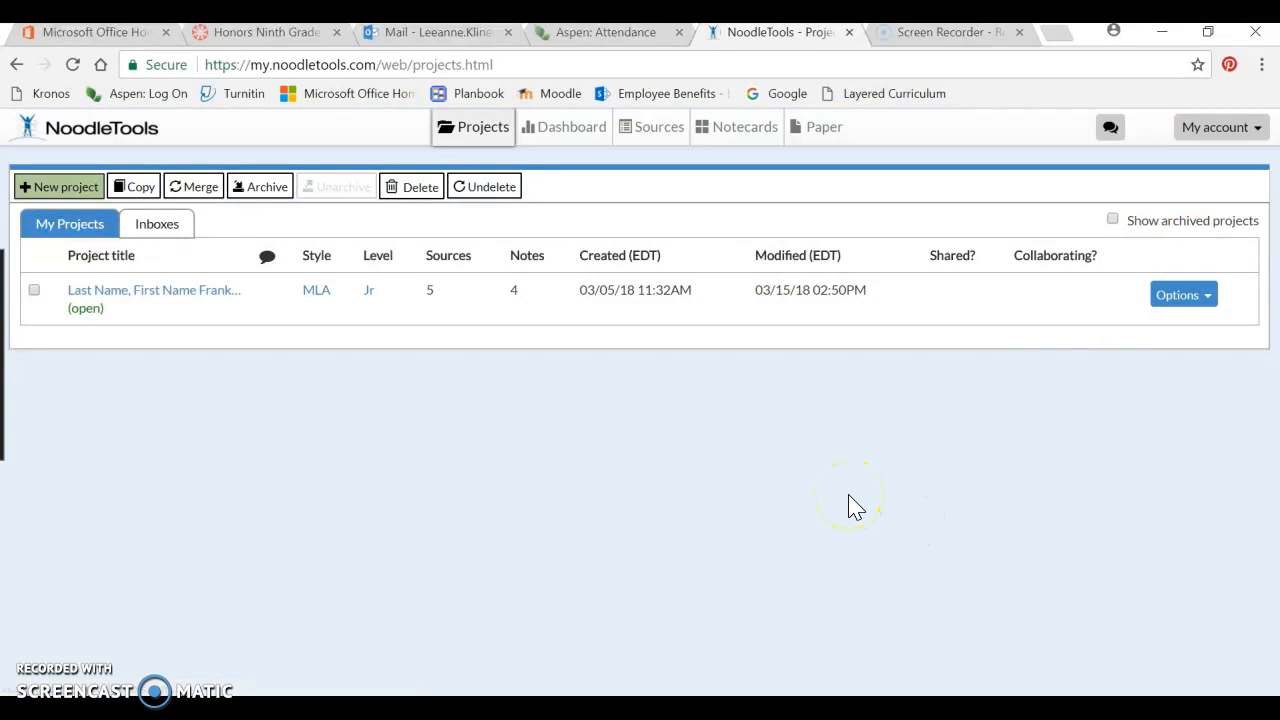
pyautogui.click(124, 292)
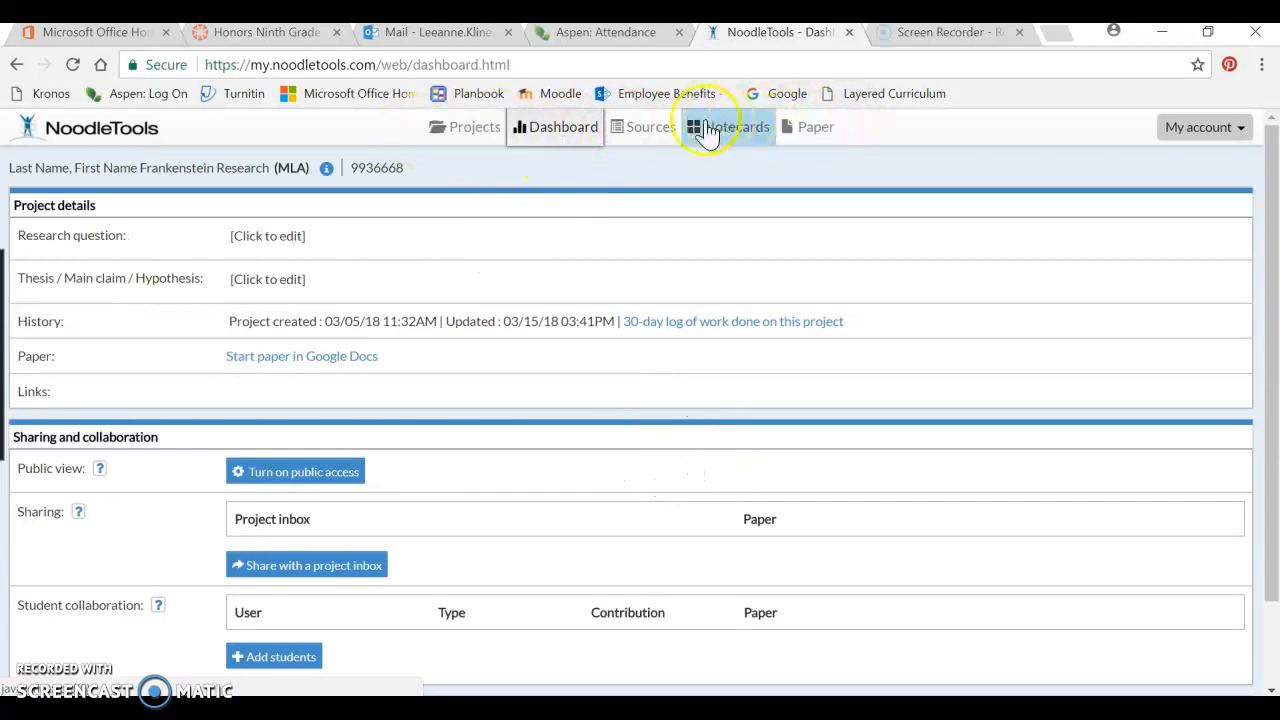
# - Open the project's sources and export the source list to Word
pyautogui.click(651, 134)
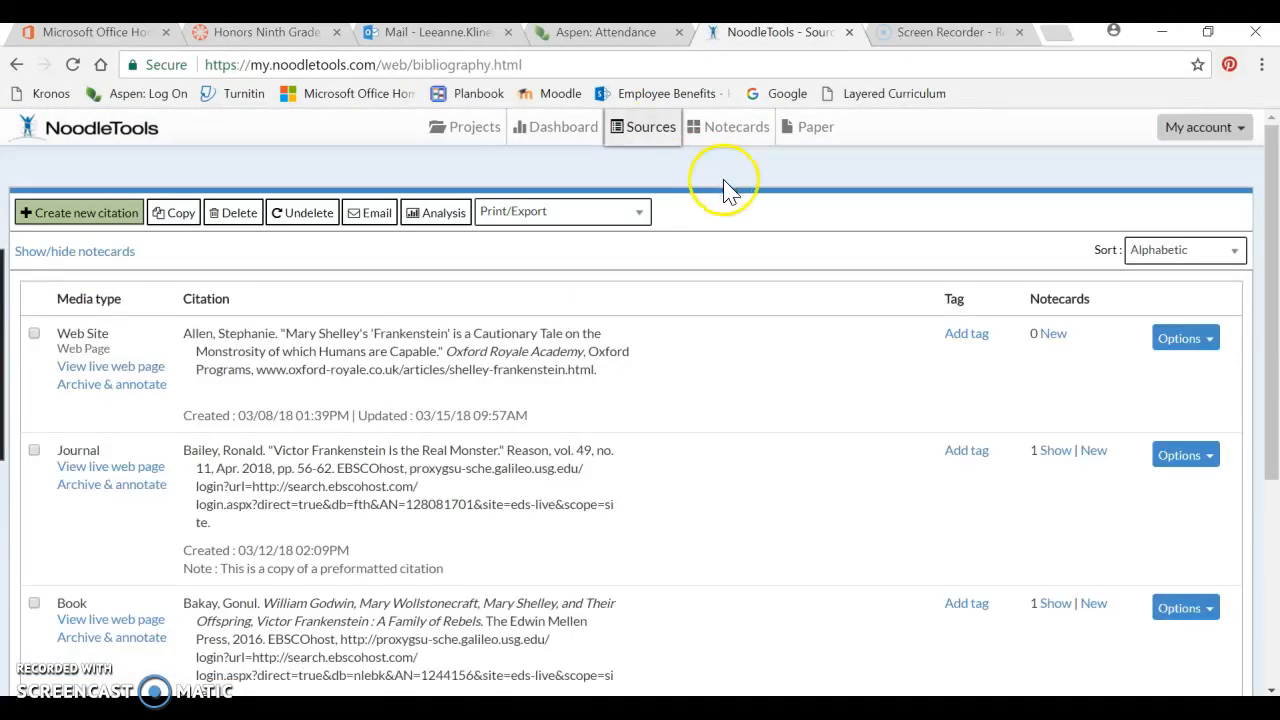
pyautogui.moveTo(1275, 228)
pyautogui.mouseDown()
pyautogui.moveTo(1276, 421)
pyautogui.moveTo(1272, 226)
pyautogui.mouseUp()
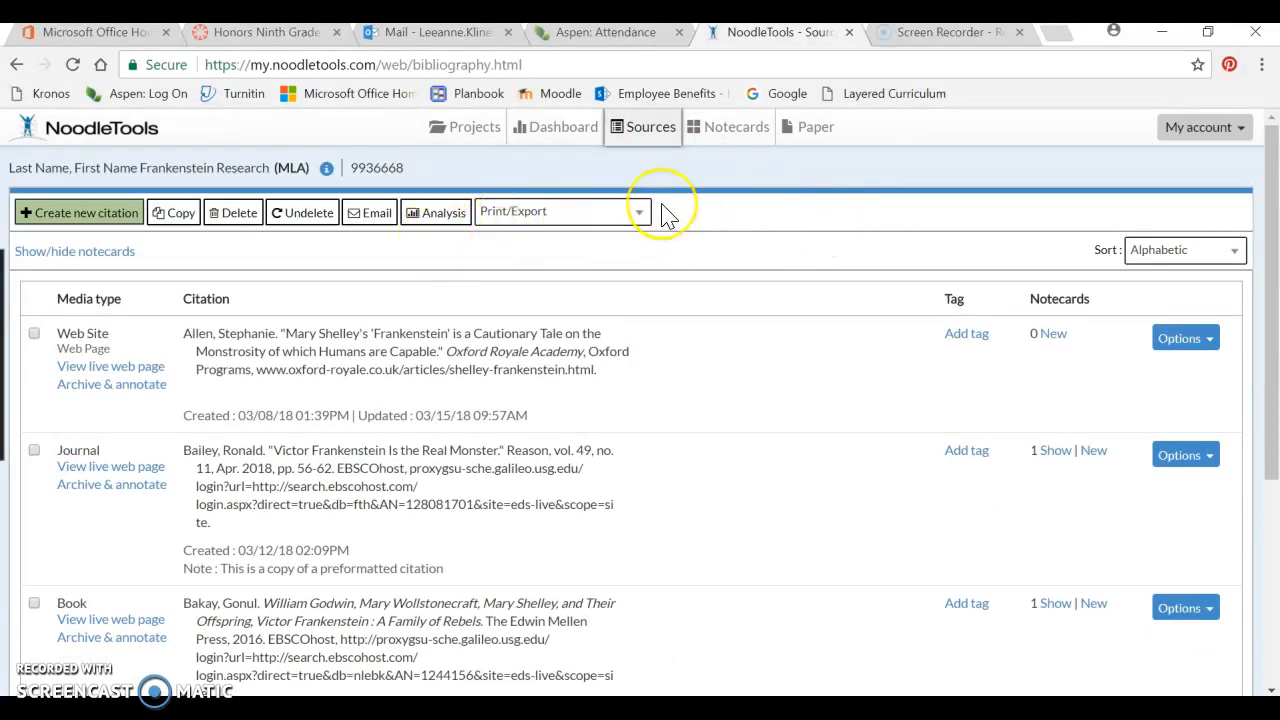
pyautogui.click(593, 215)
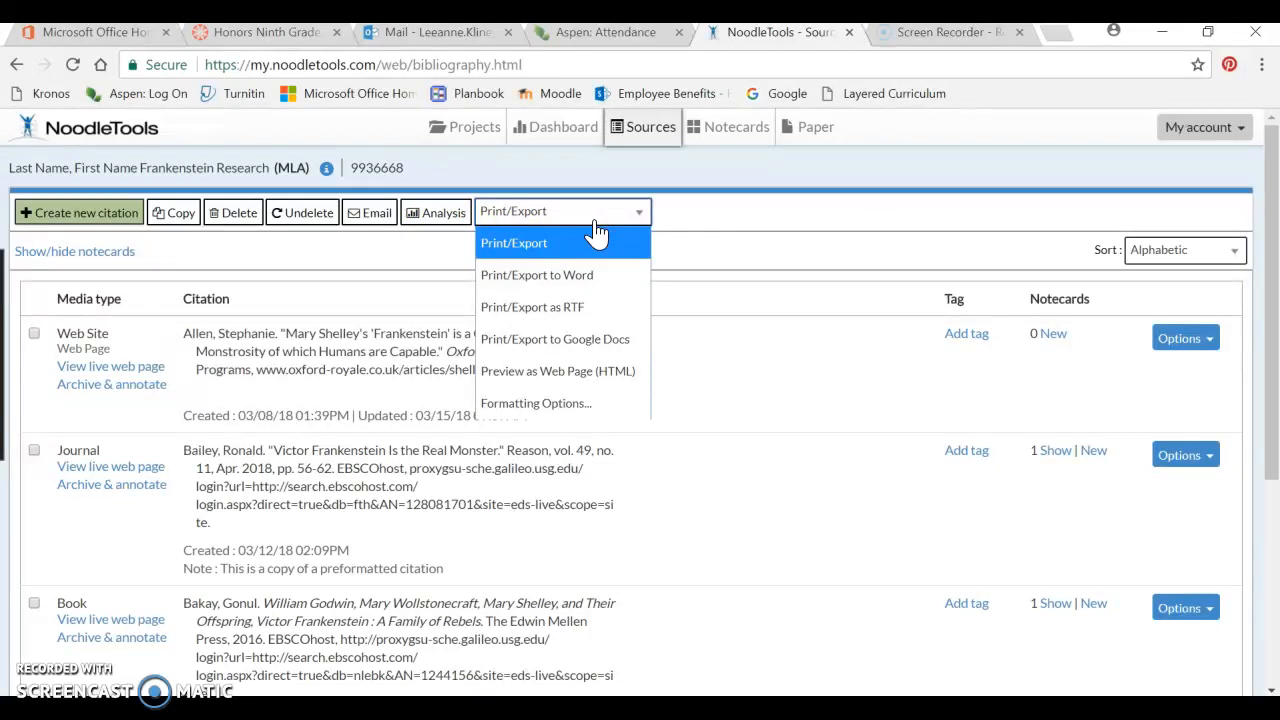
pyautogui.click(605, 287)
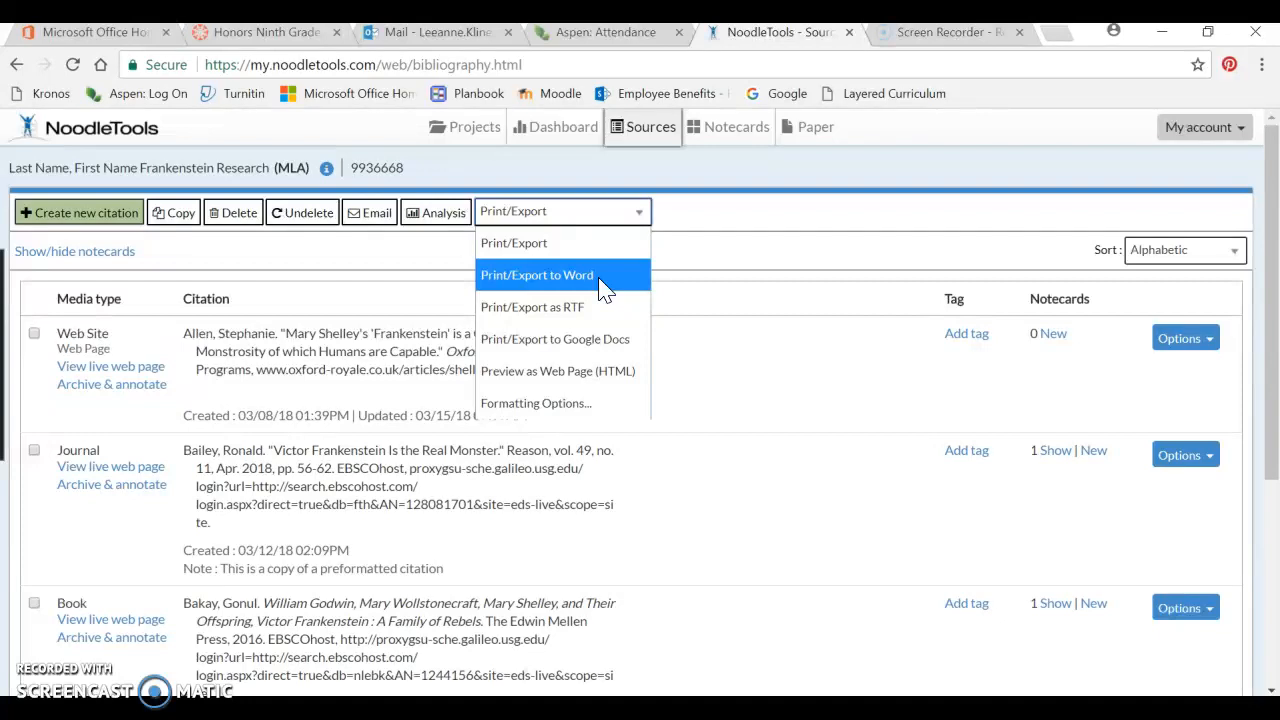
pyautogui.click(600, 277)
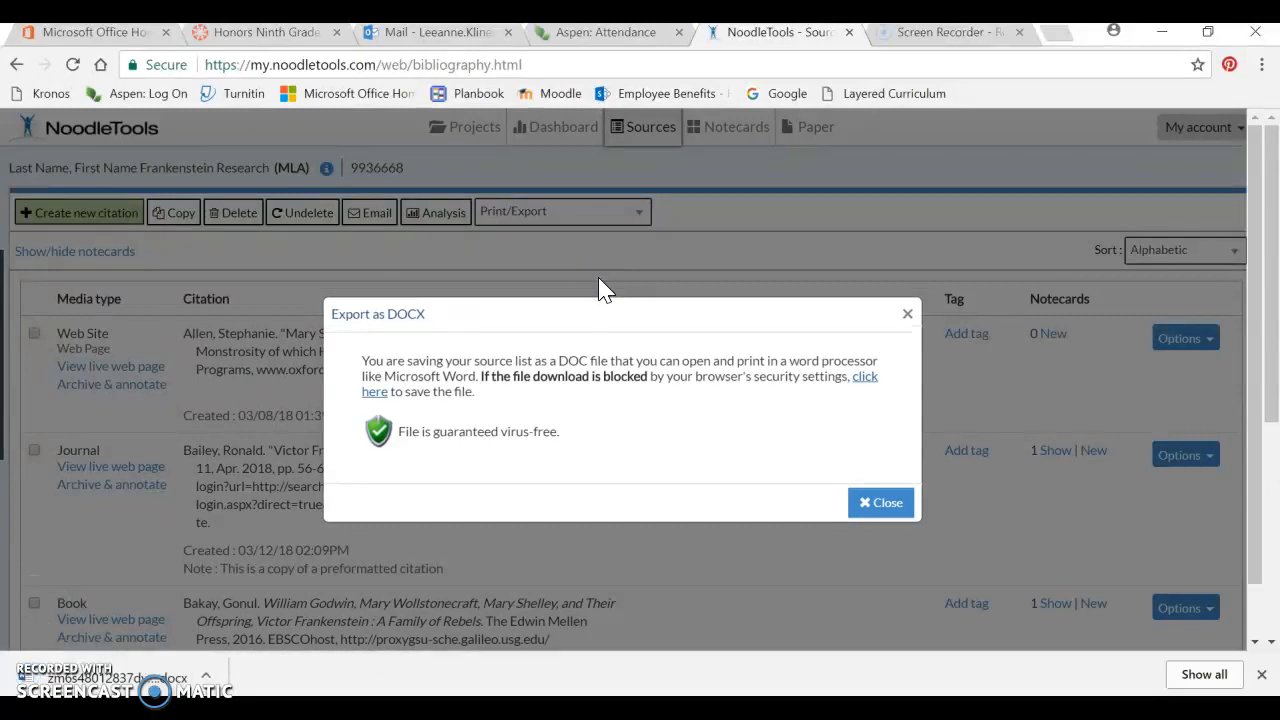
# - Open the exported DOCX source list from the download and enable editing
pyautogui.click(895, 497)
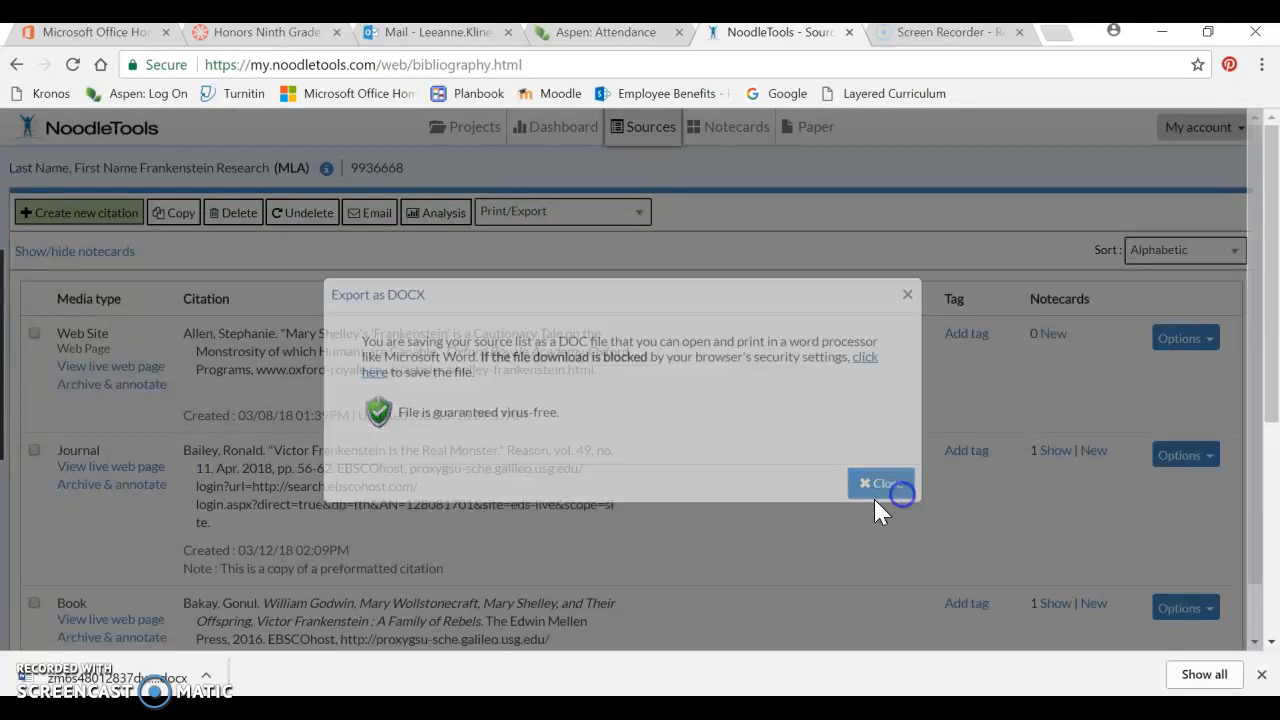
pyautogui.click(125, 680)
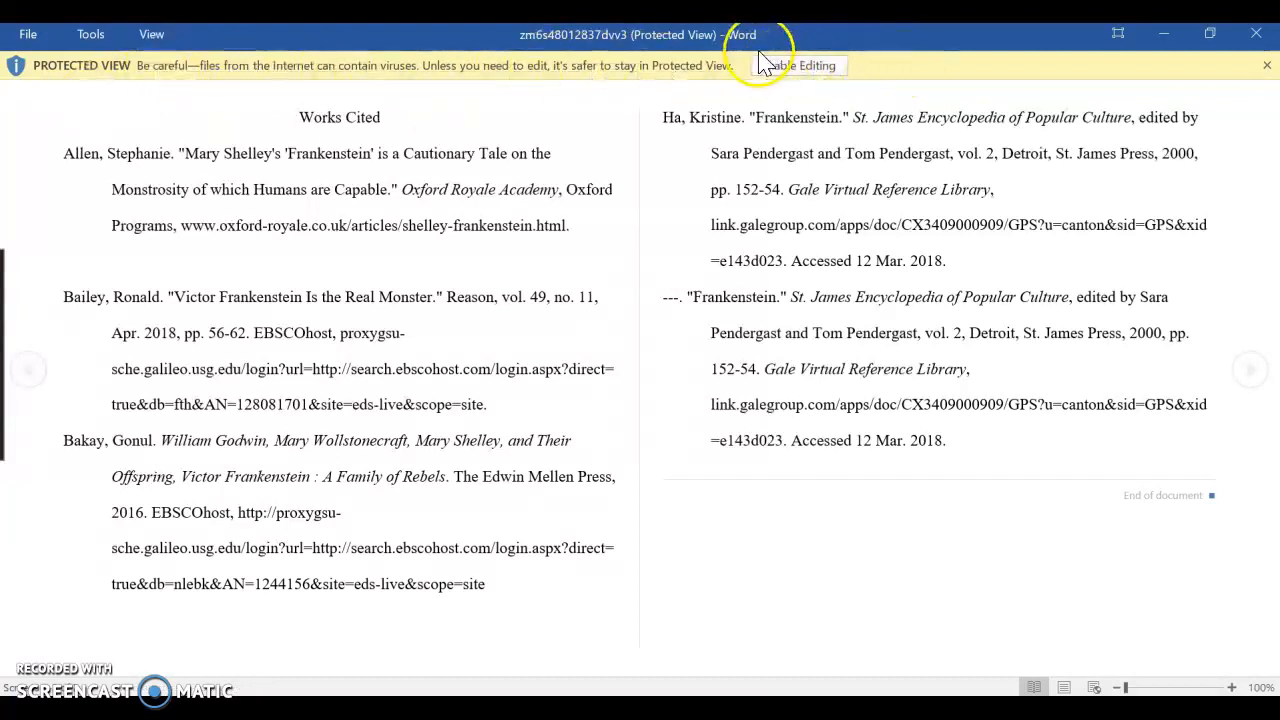
pyautogui.click(790, 67)
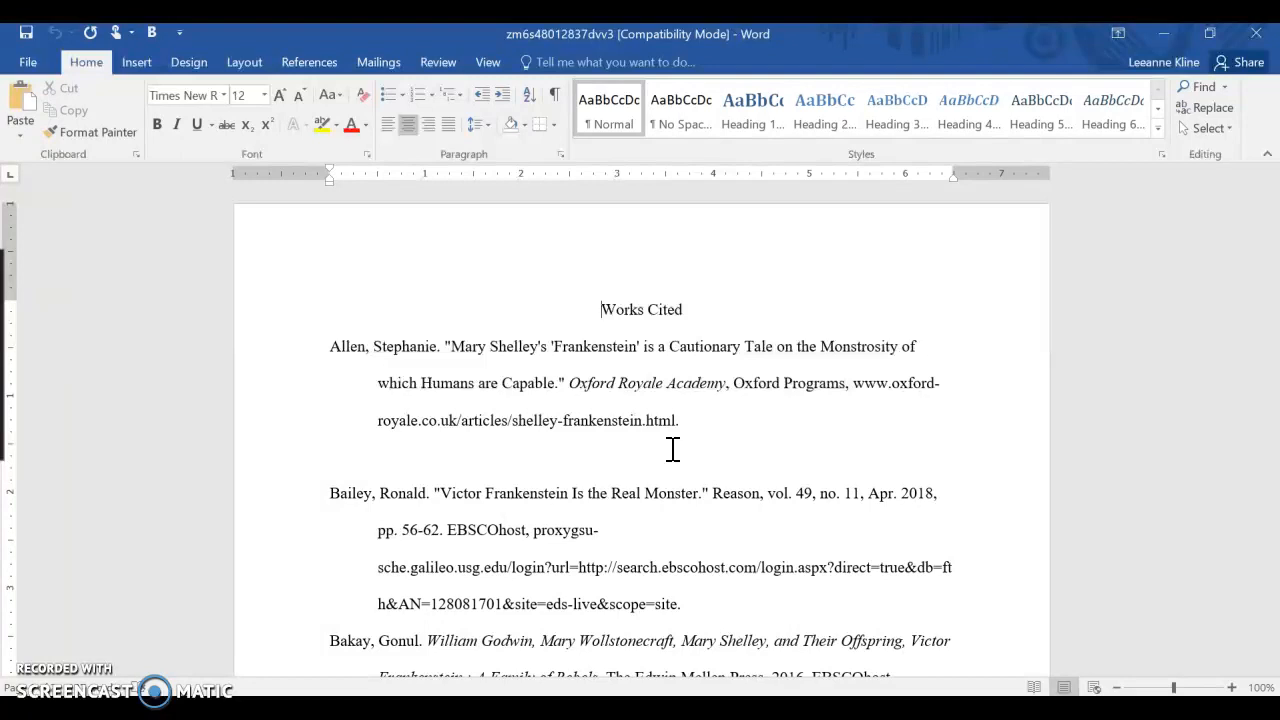
# - Select and copy the Bailey, Bakay and Ha citations from the exported Works Cited list
pyautogui.scroll(-4, 673, 449)
pyautogui.scroll(1, 671, 446)
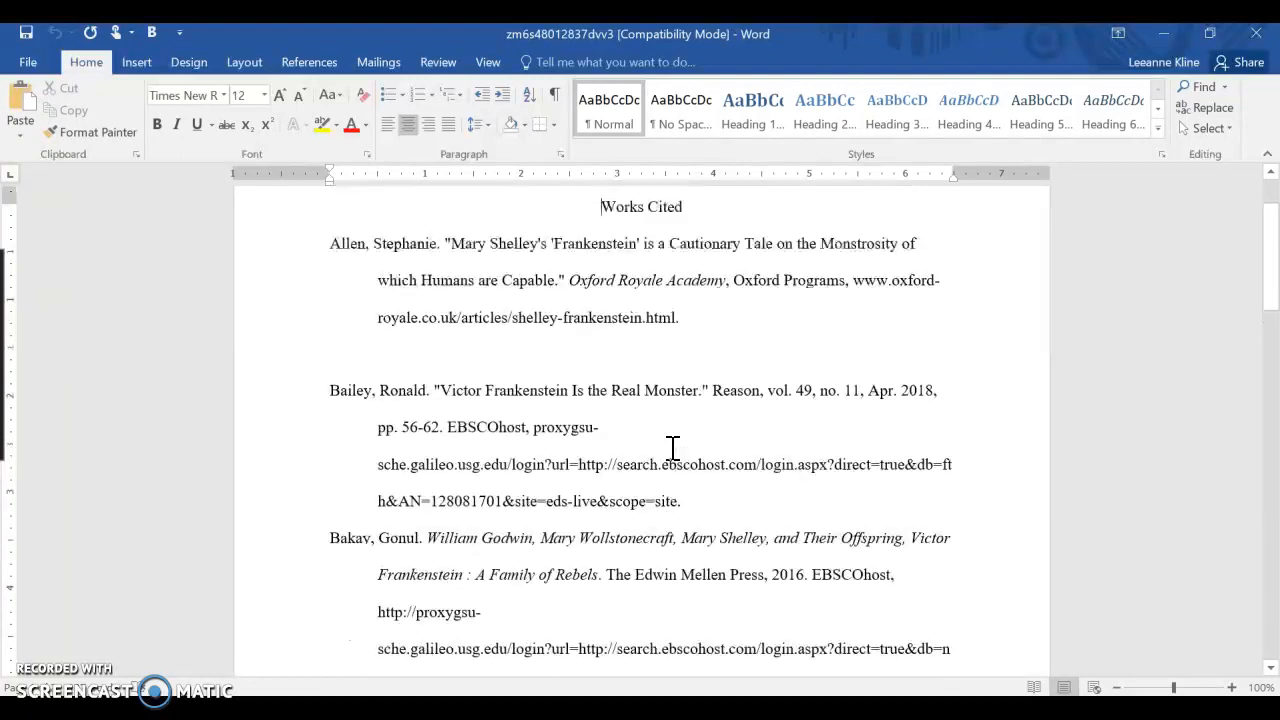
pyautogui.moveTo(326, 300); pyautogui.dragTo(728, 533)
pyautogui.scroll(-5, 726, 534)
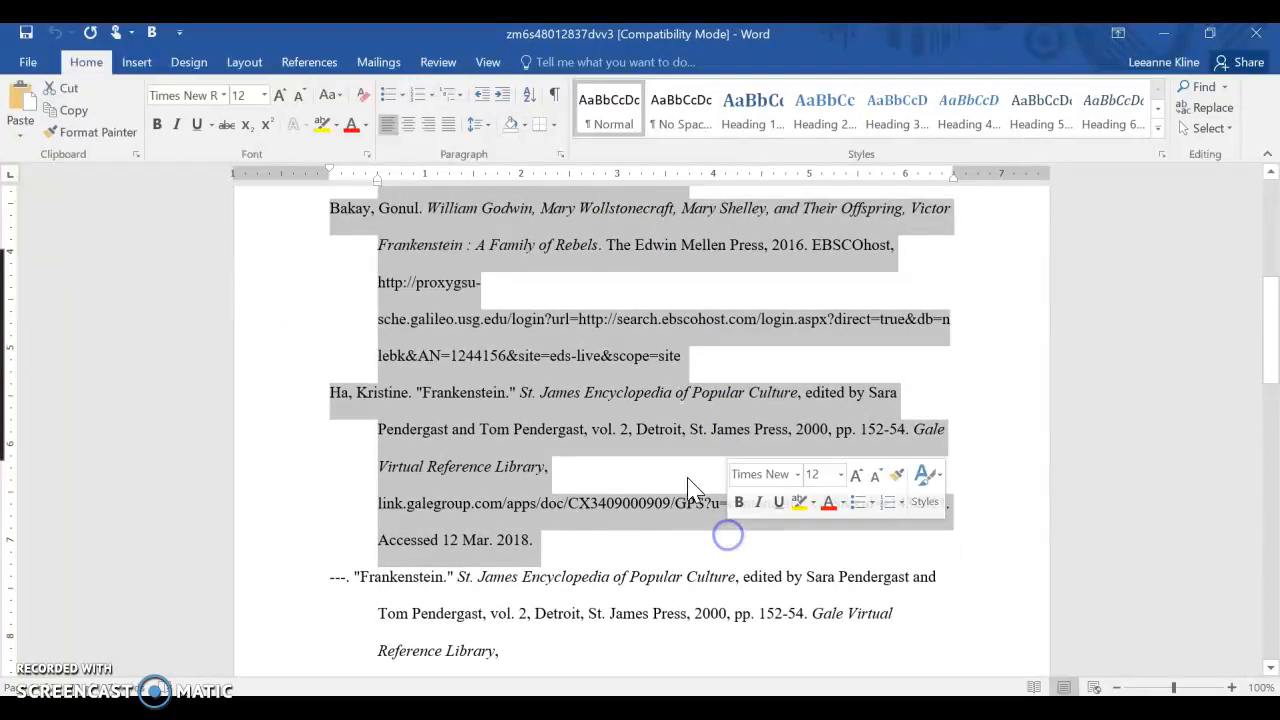
pyautogui.rightClick(514, 350)
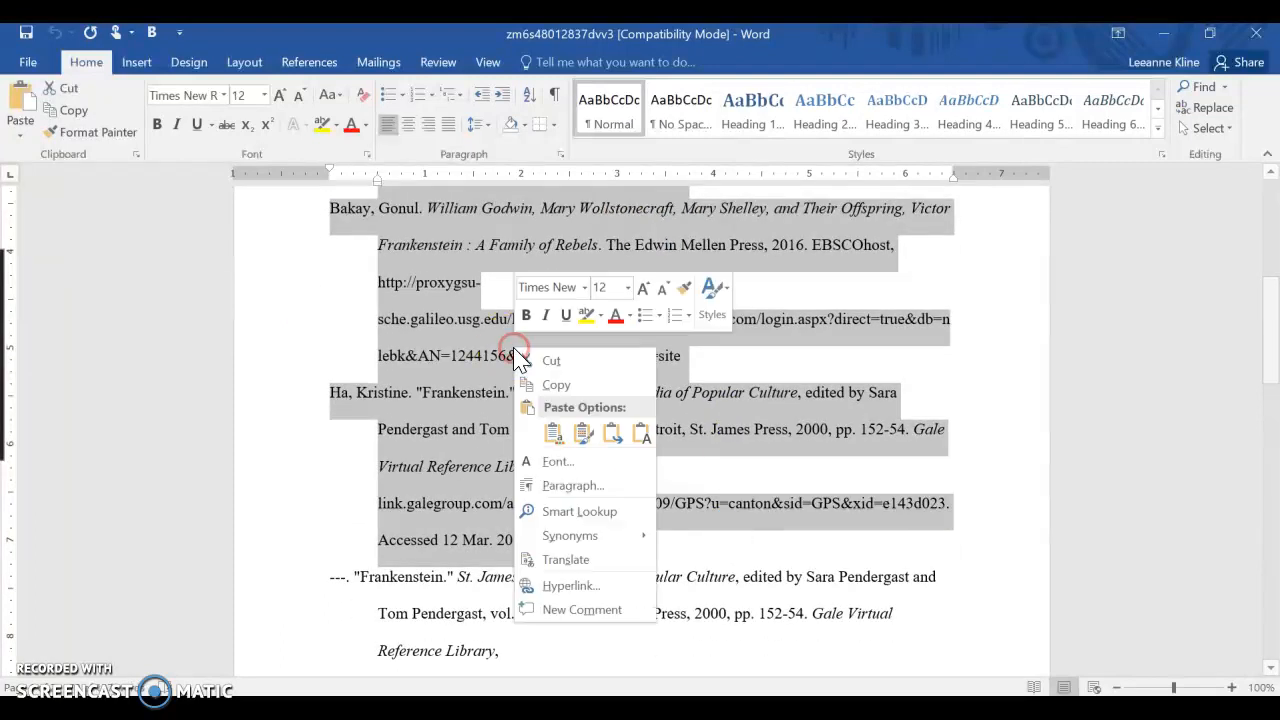
pyautogui.click(556, 386)
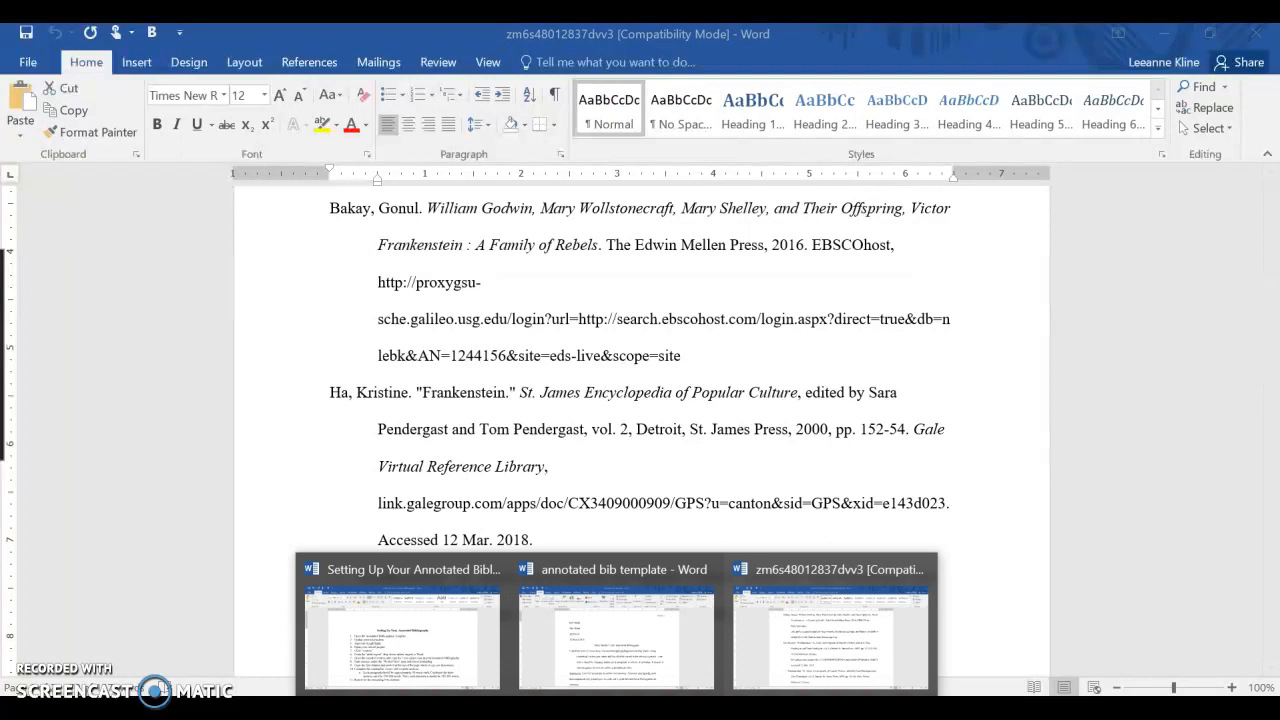
# - Switch to the annotated bib template and read the instructions on its Works Cited page
pyautogui.click(643, 640)
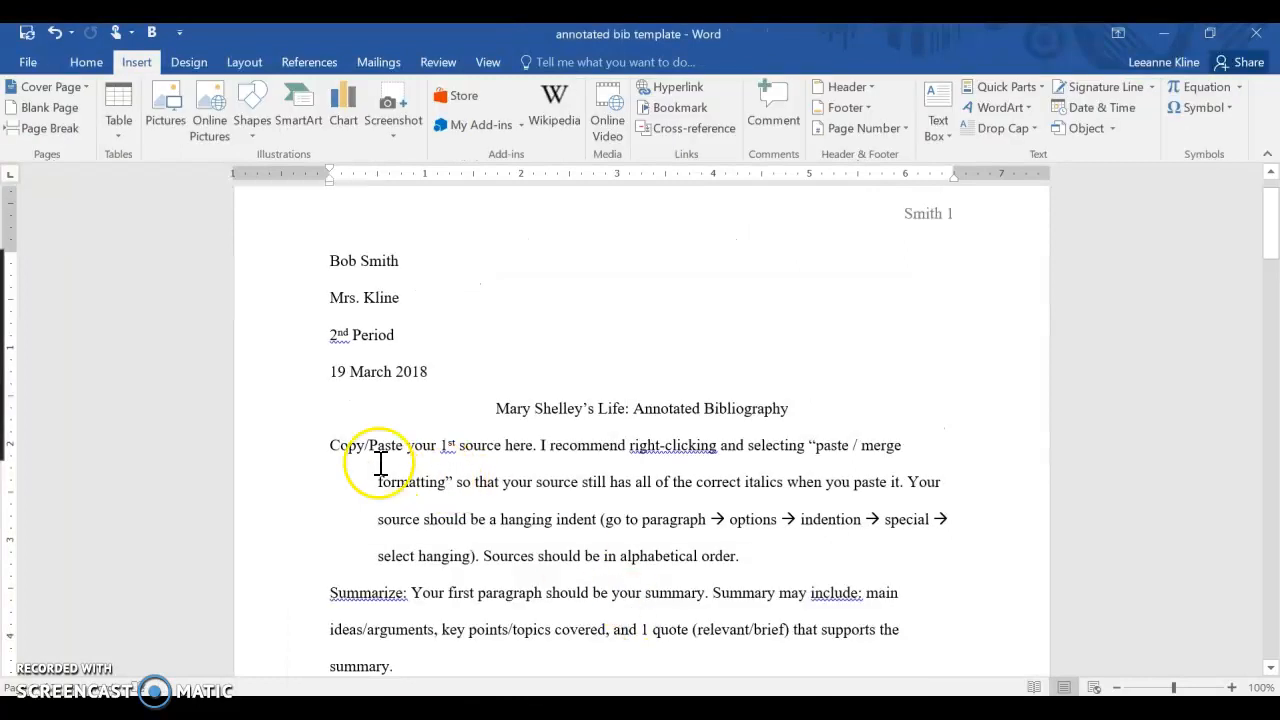
pyautogui.moveTo(1272, 210); pyautogui.dragTo(1271, 511)
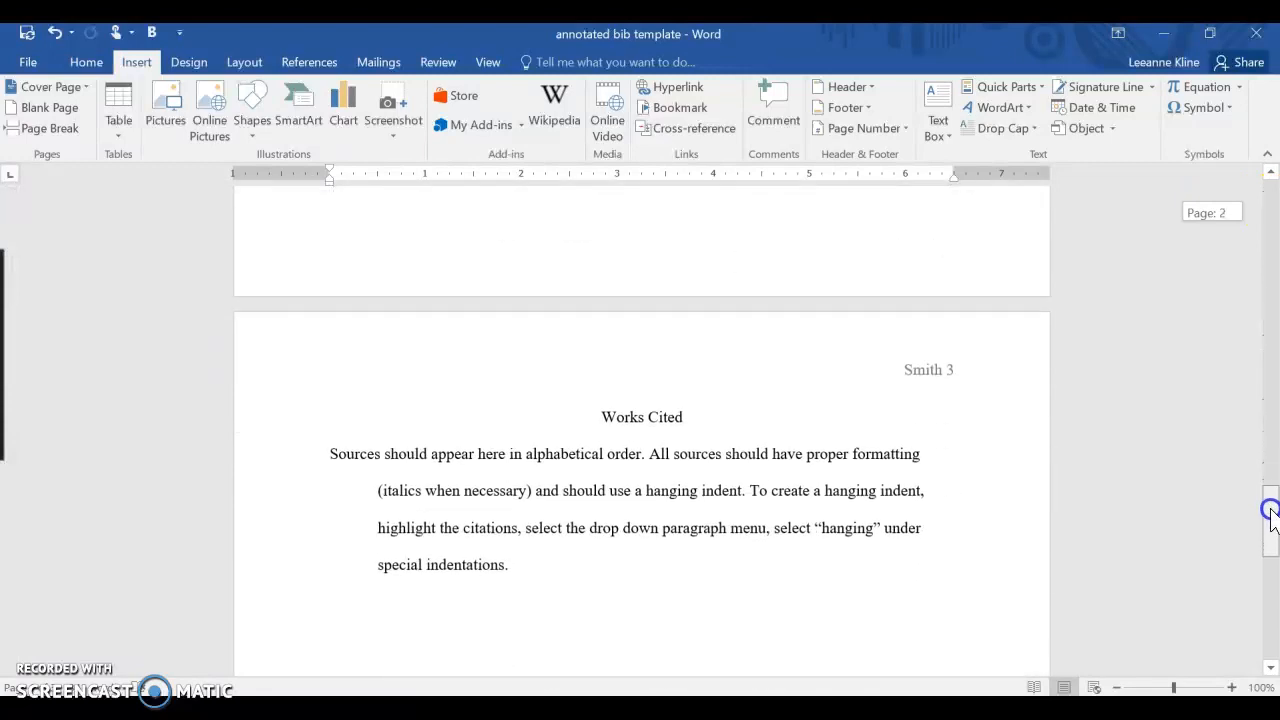
pyautogui.click(849, 523)
pyautogui.click(660, 591)
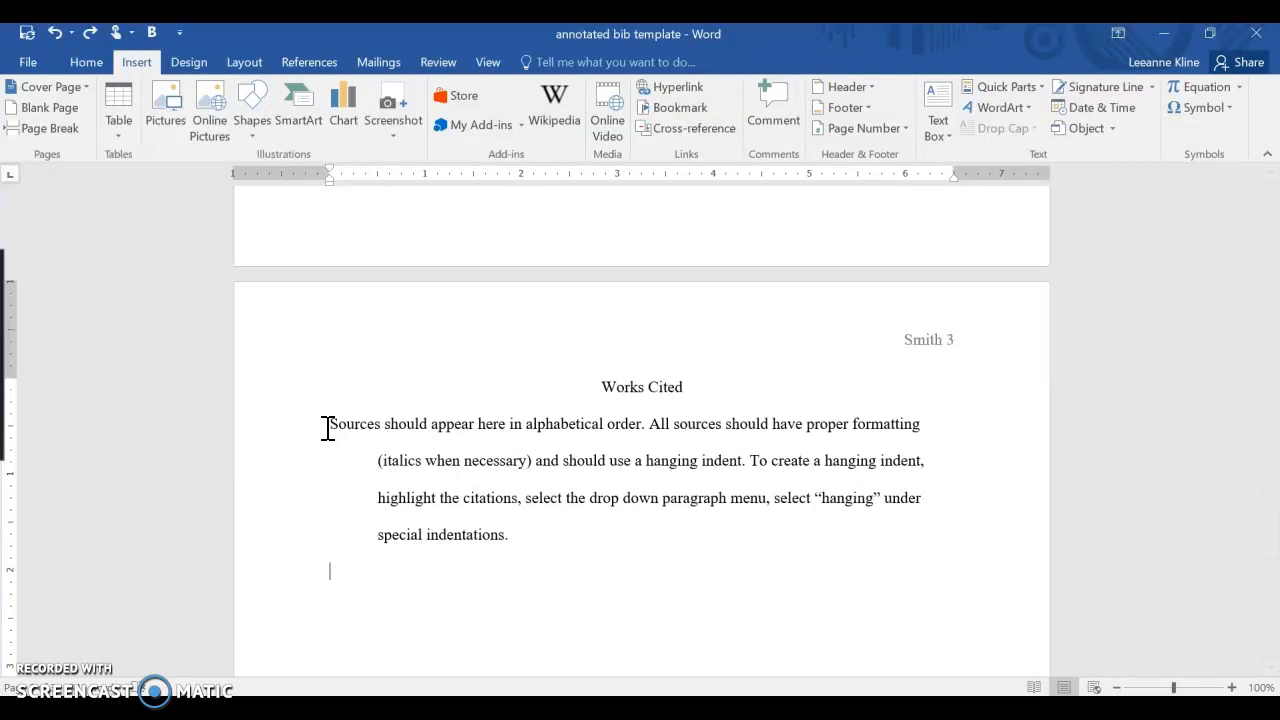
pyautogui.click(347, 452)
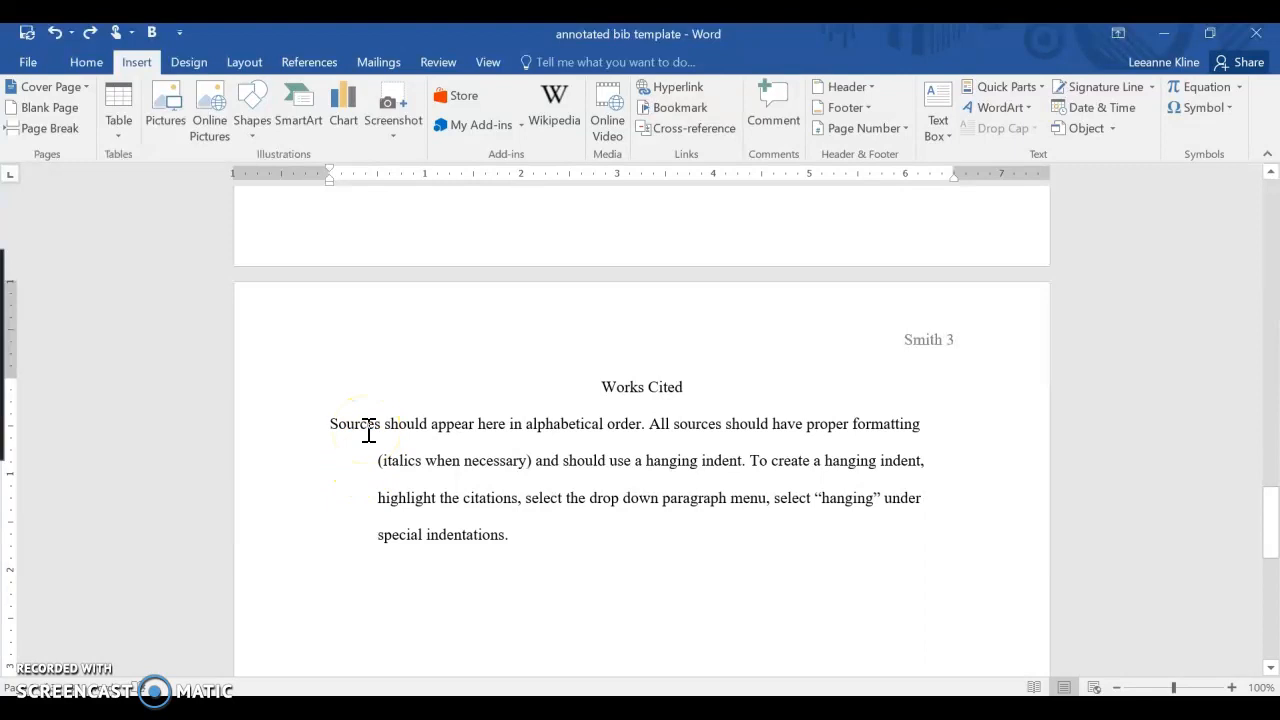
pyautogui.moveTo(329, 423); pyautogui.dragTo(506, 554)
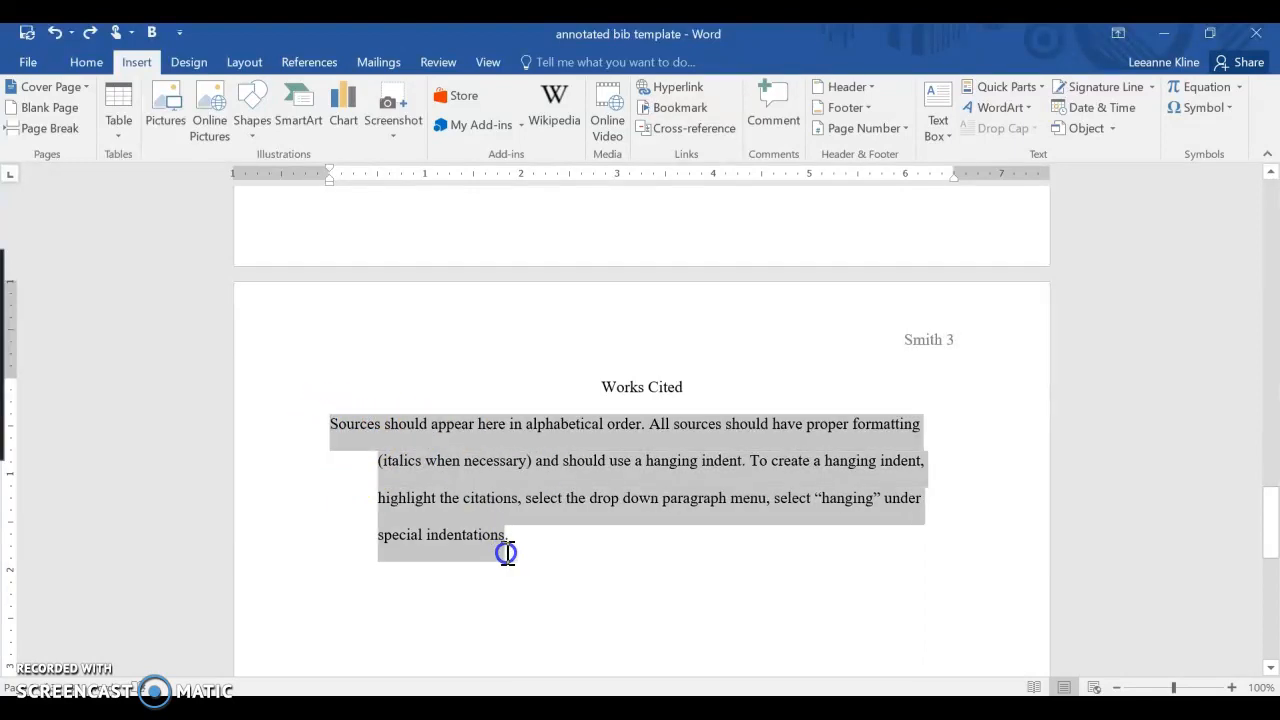
pyautogui.click(340, 424)
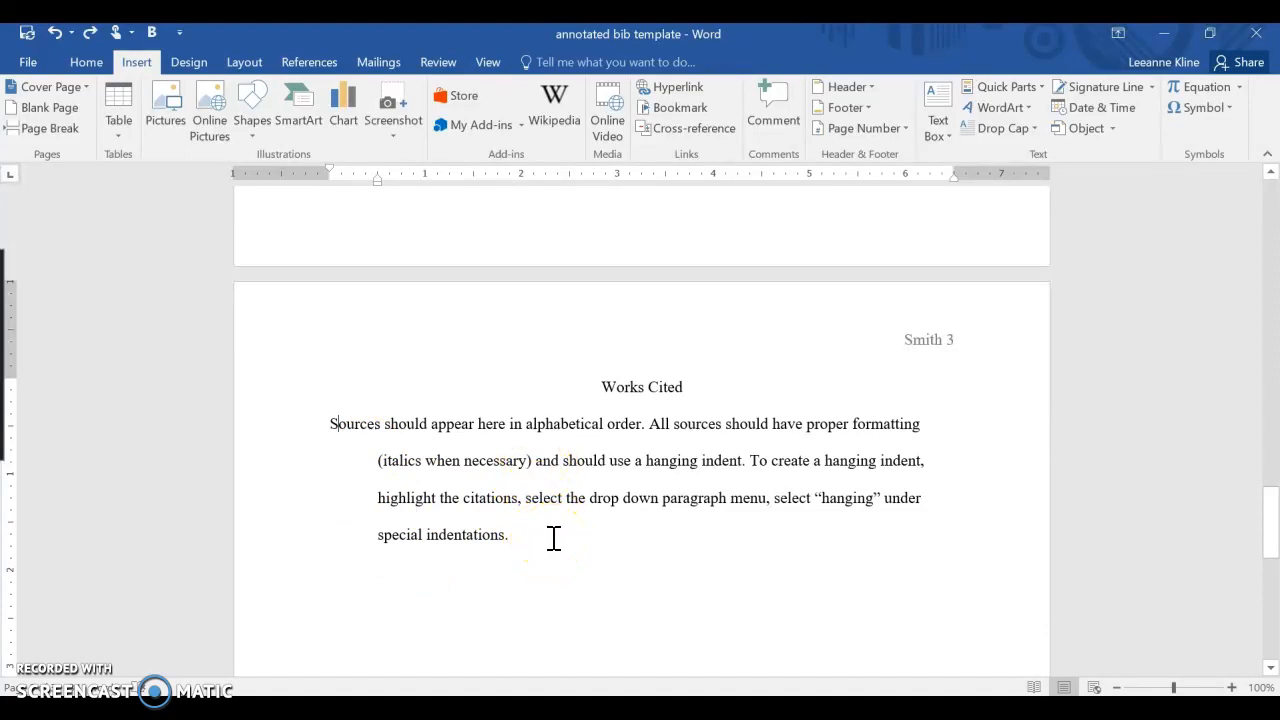
pyautogui.click(750, 461)
pyautogui.moveTo(750, 461); pyautogui.dragTo(924, 462)
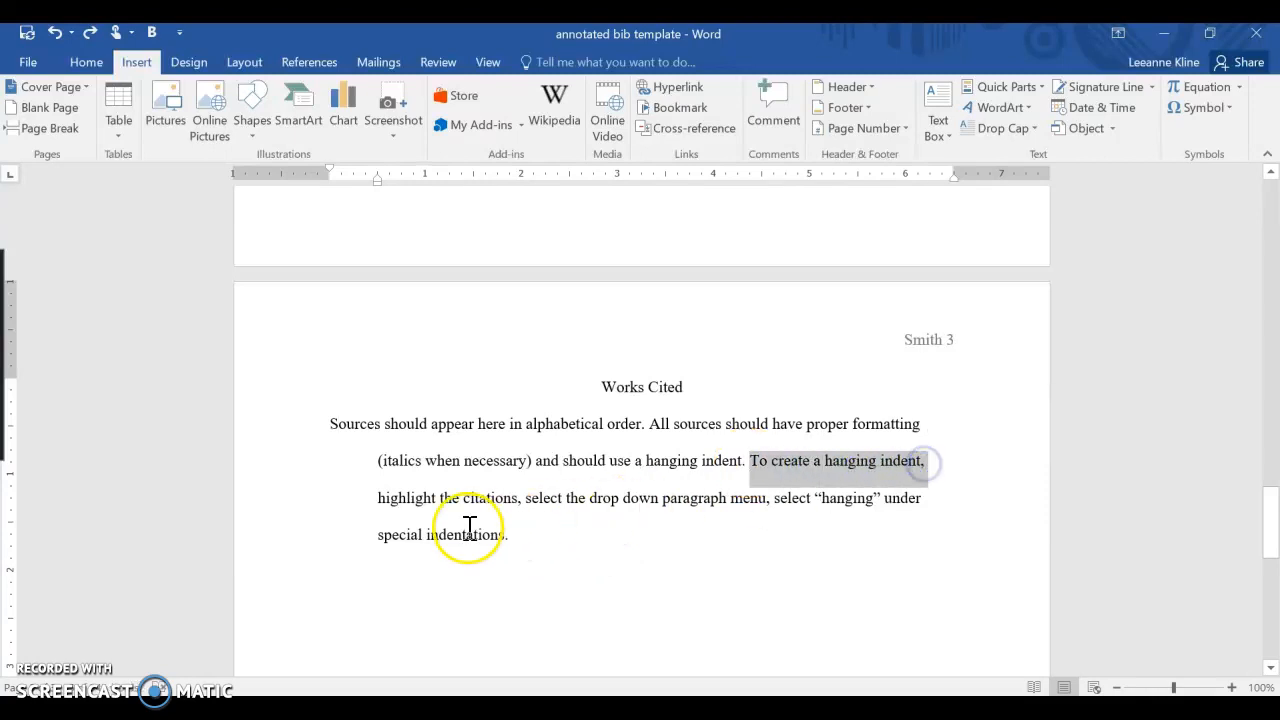
pyautogui.moveTo(378, 497); pyautogui.dragTo(800, 500)
pyautogui.click(598, 552)
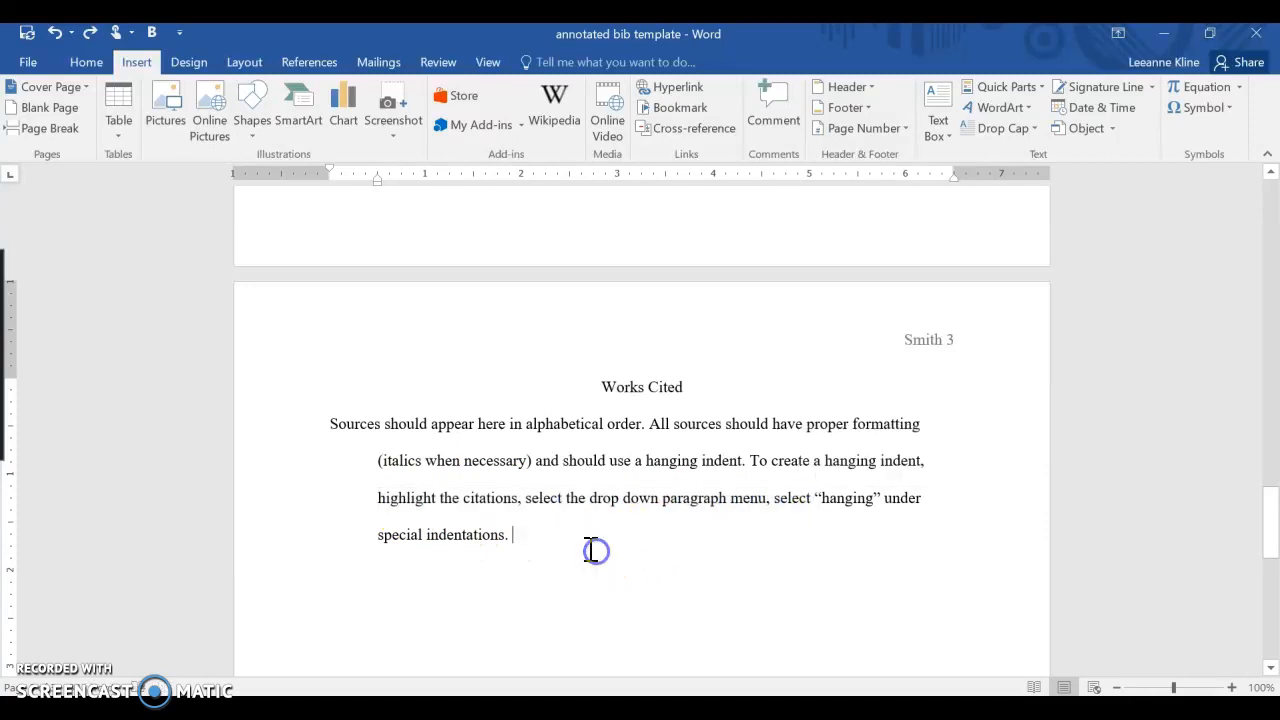
# - Change the Works Cited instruction paragraph's special indentation to First line
pyautogui.moveTo(576, 535); pyautogui.dragTo(314, 429)
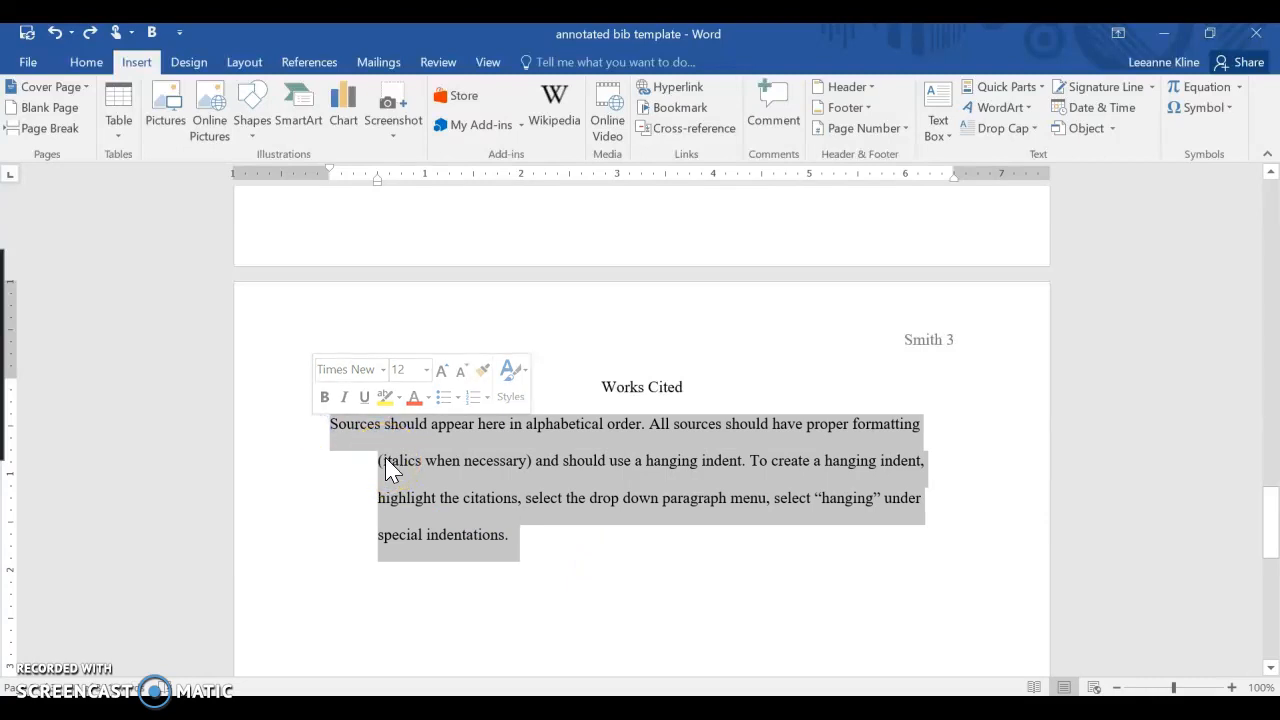
pyautogui.click(336, 180)
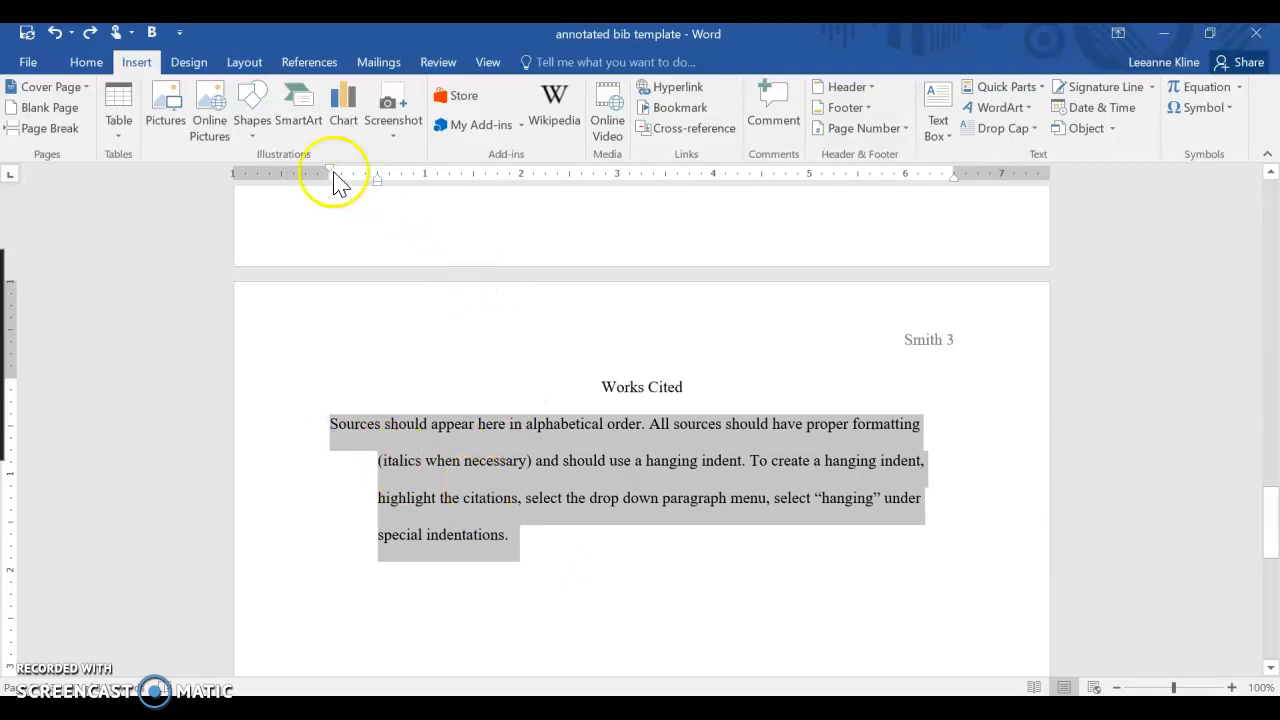
pyautogui.click(86, 60)
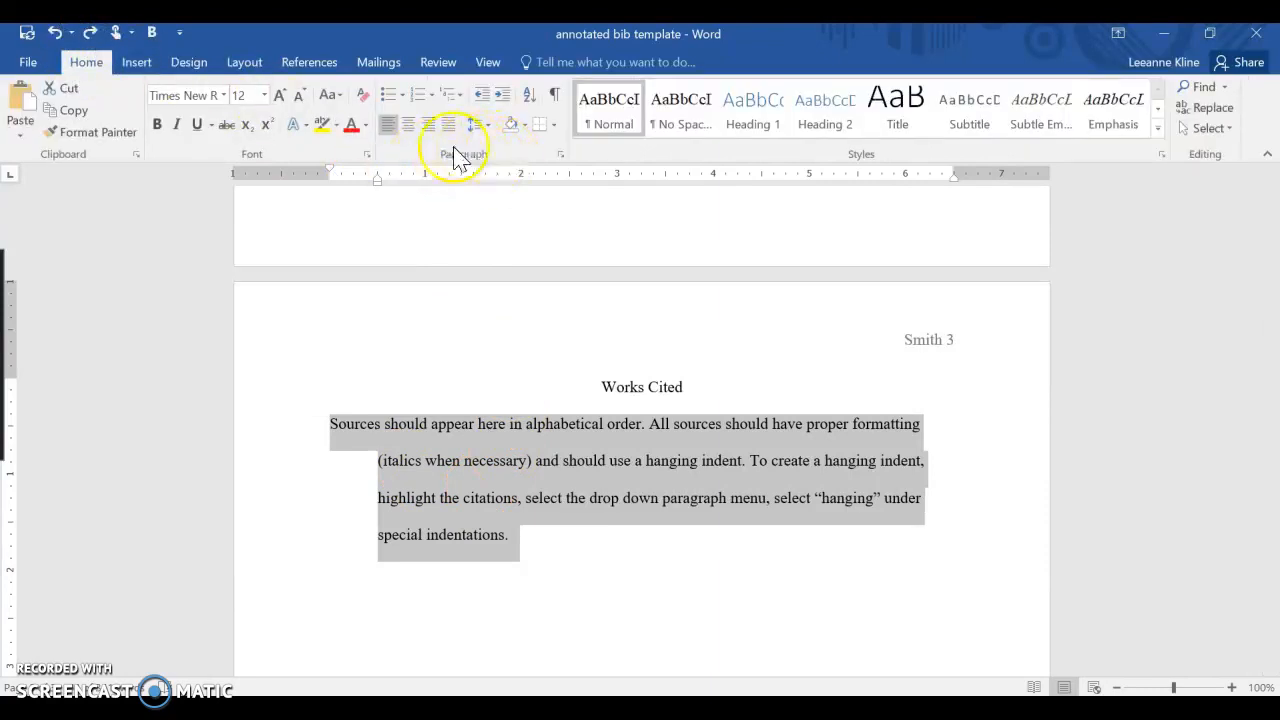
pyautogui.click(561, 157)
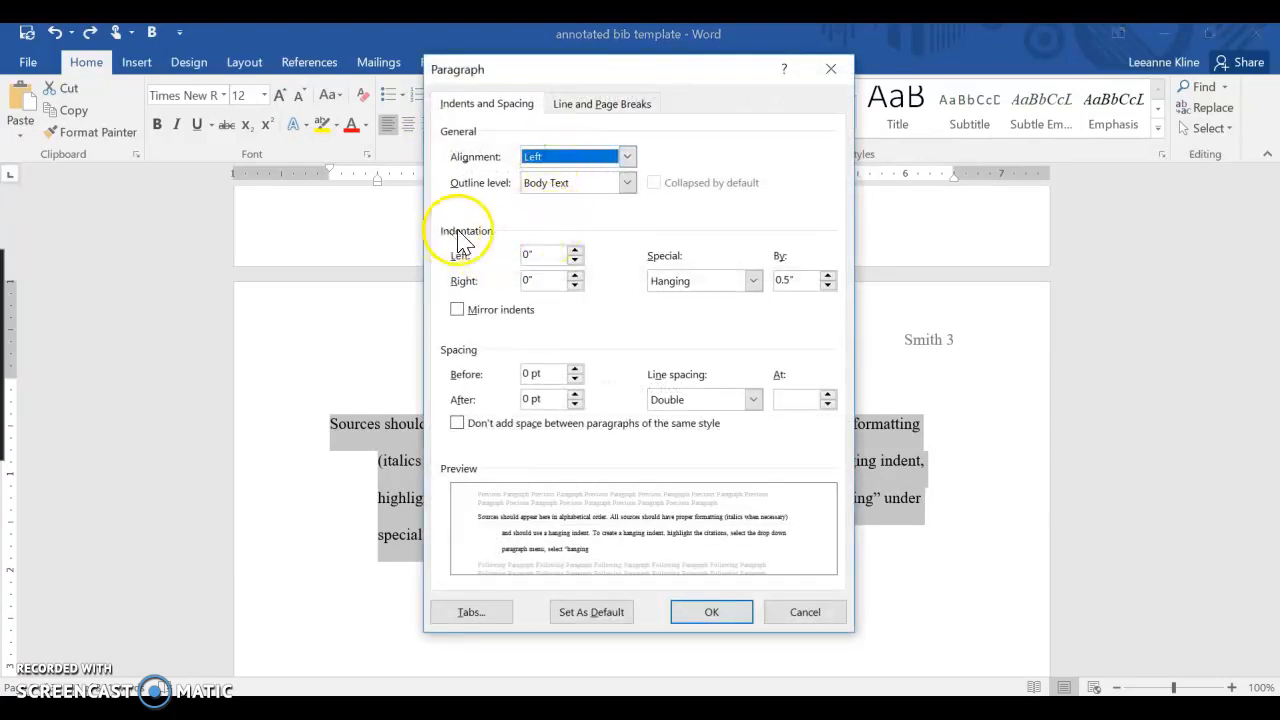
pyautogui.click(755, 279)
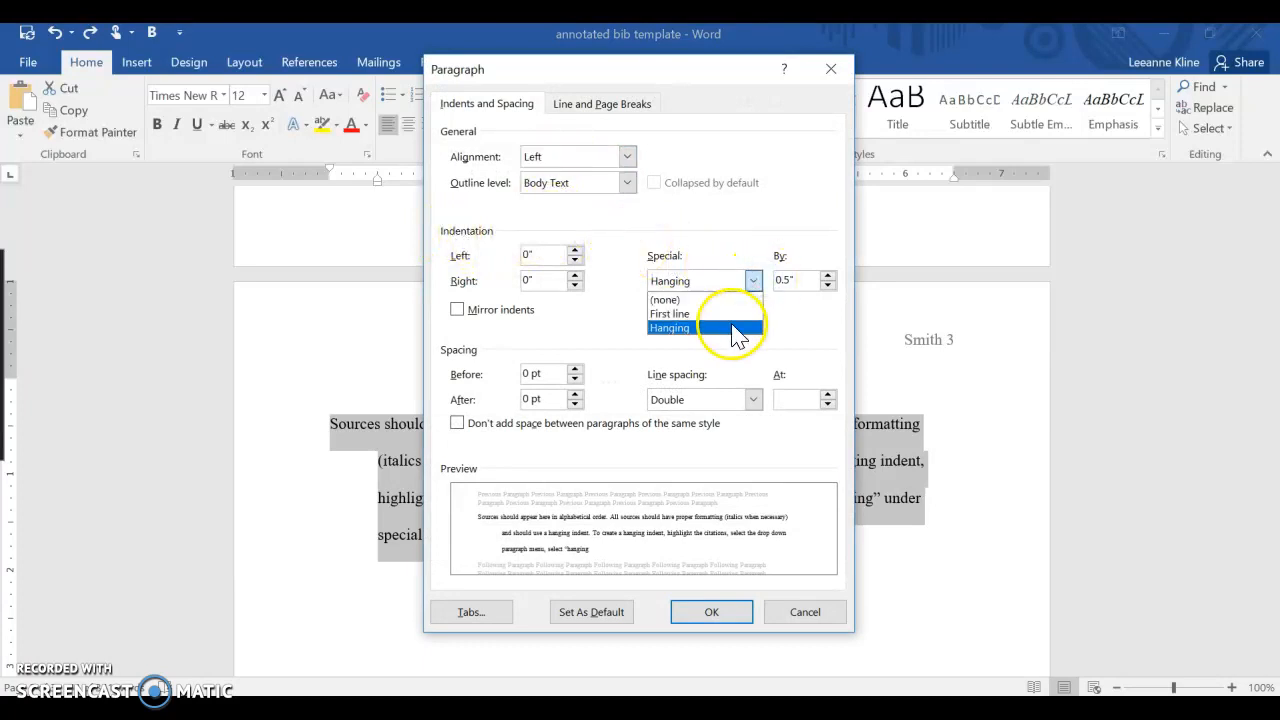
pyautogui.click(728, 315)
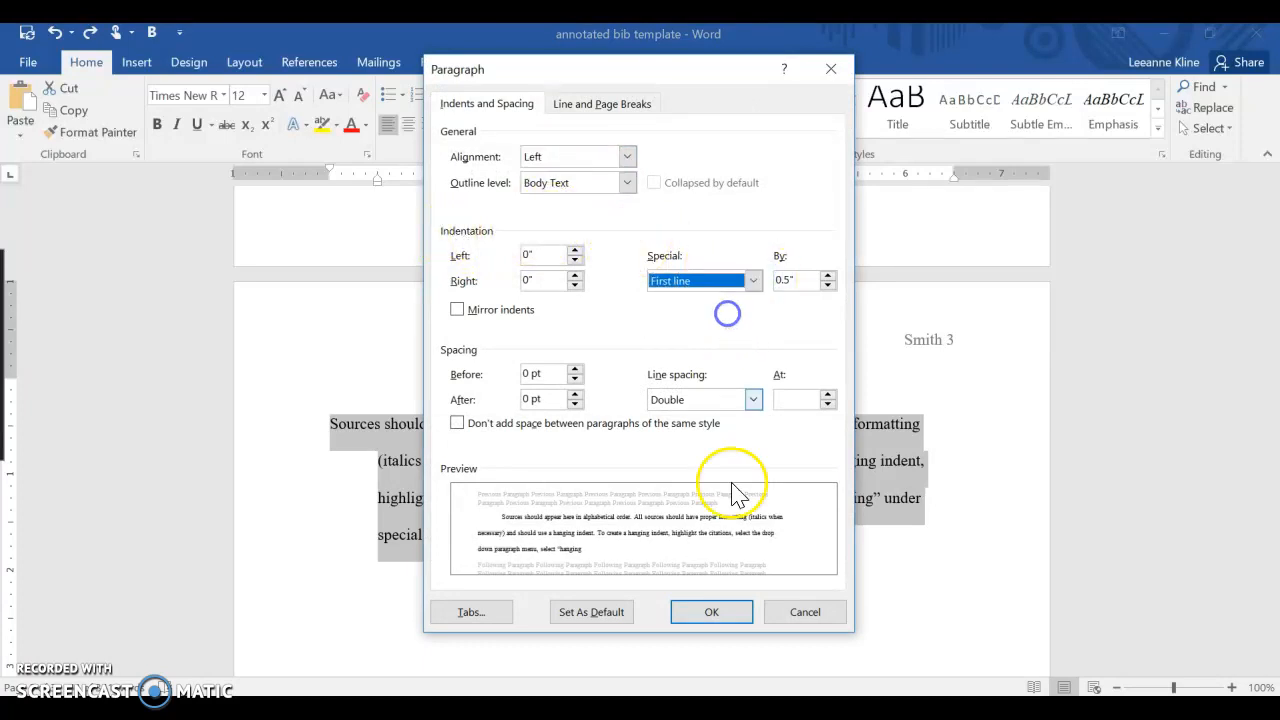
pyautogui.click(710, 611)
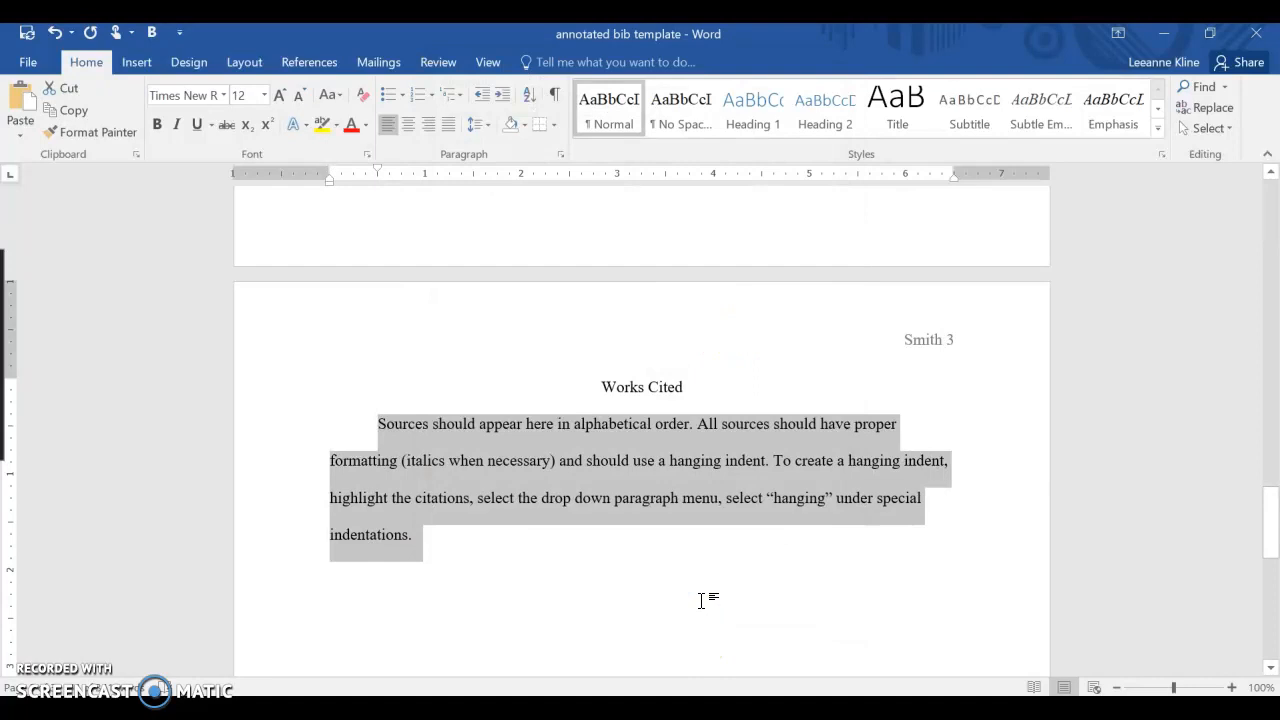
# - Set the instruction paragraph's special indentation back to Hanging
pyautogui.click(560, 154)
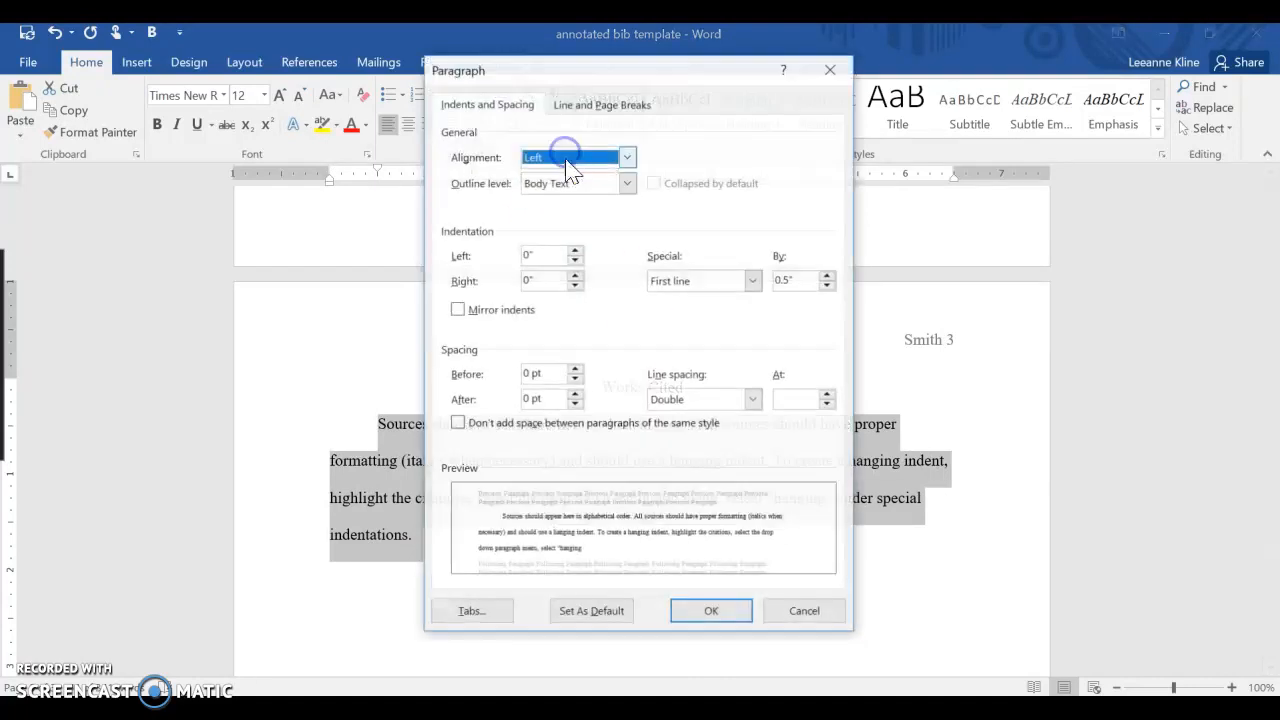
pyautogui.click(718, 283)
pyautogui.click(708, 330)
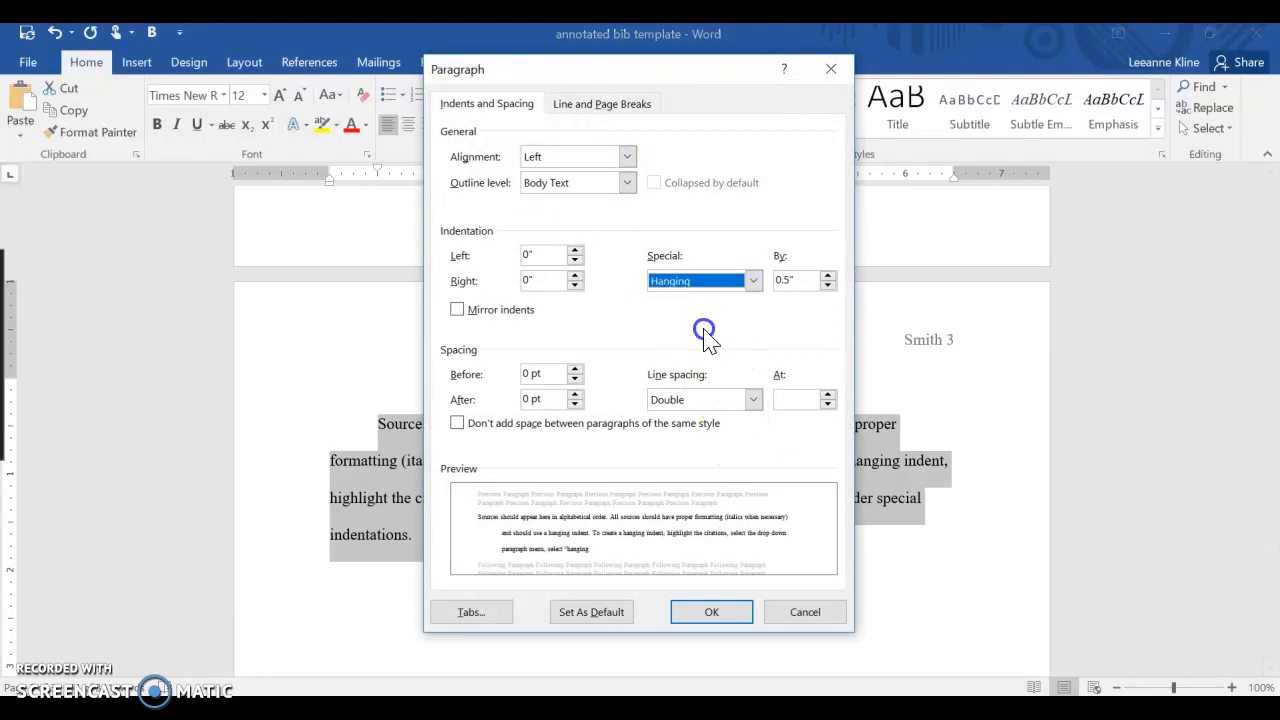
pyautogui.click(716, 605)
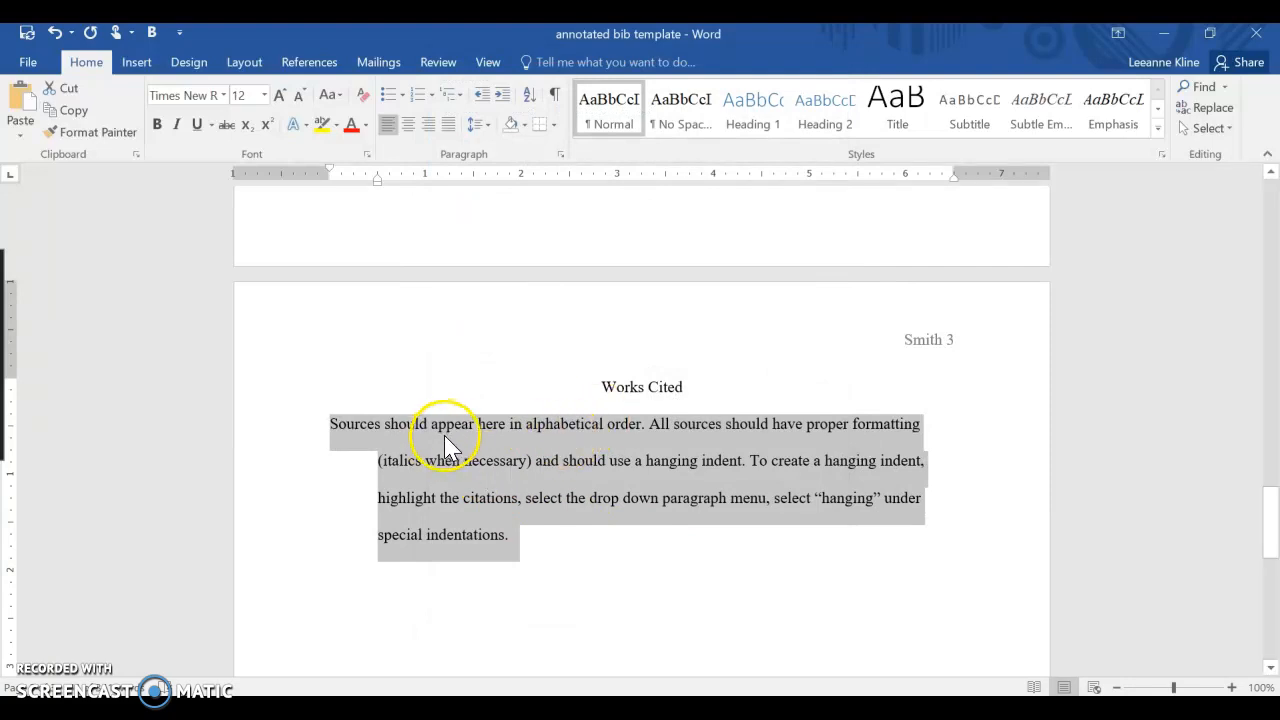
# - Delete the instruction paragraph beneath the Works Cited heading
pyautogui.click(468, 450)
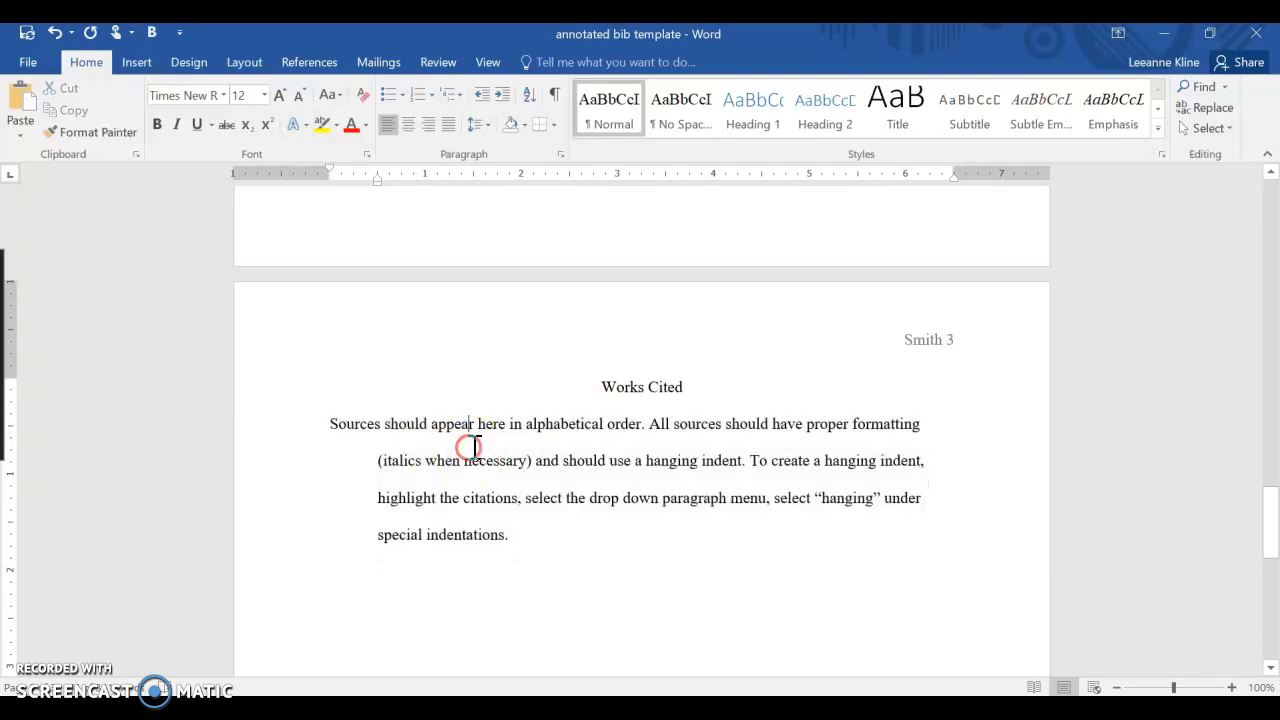
pyautogui.click(535, 535)
pyautogui.keyDown('shift'); pyautogui.click(320, 420); pyautogui.keyUp('shift')
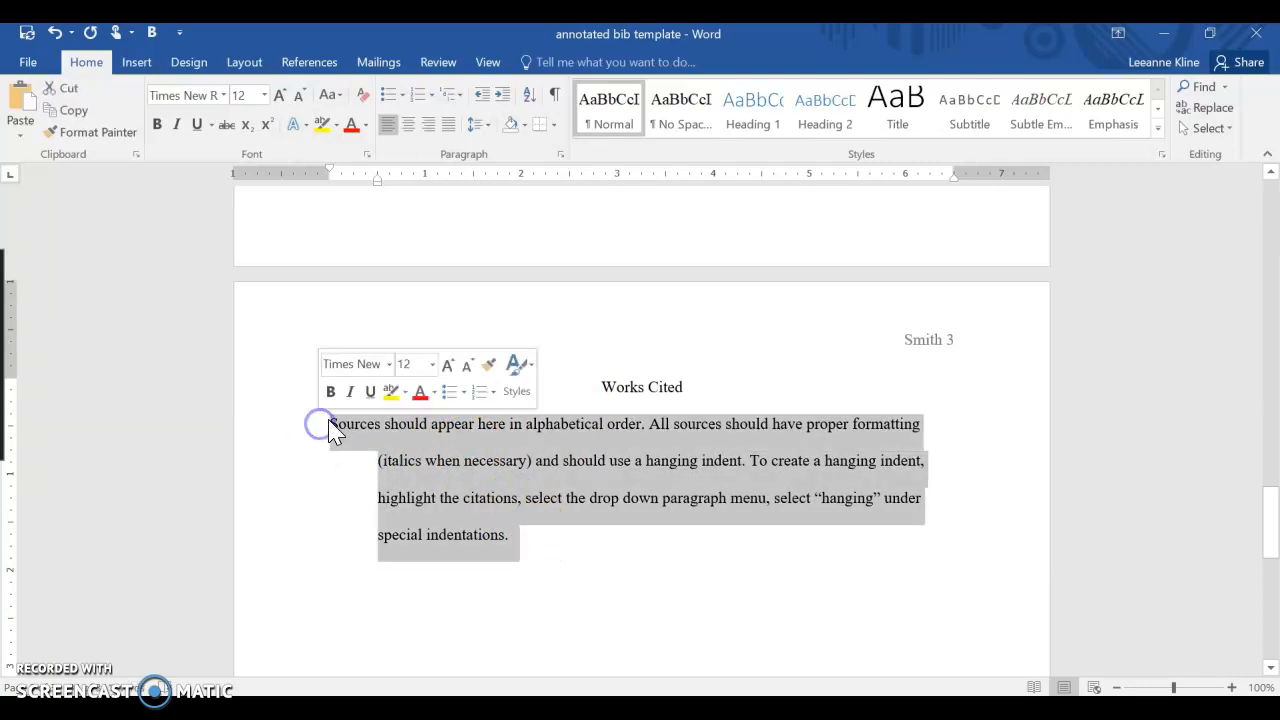
pyautogui.press('Delete')
# - Paste the copied citations beneath the Works Cited heading using the Use Destination Theme paste option
pyautogui.rightClick(339, 426)
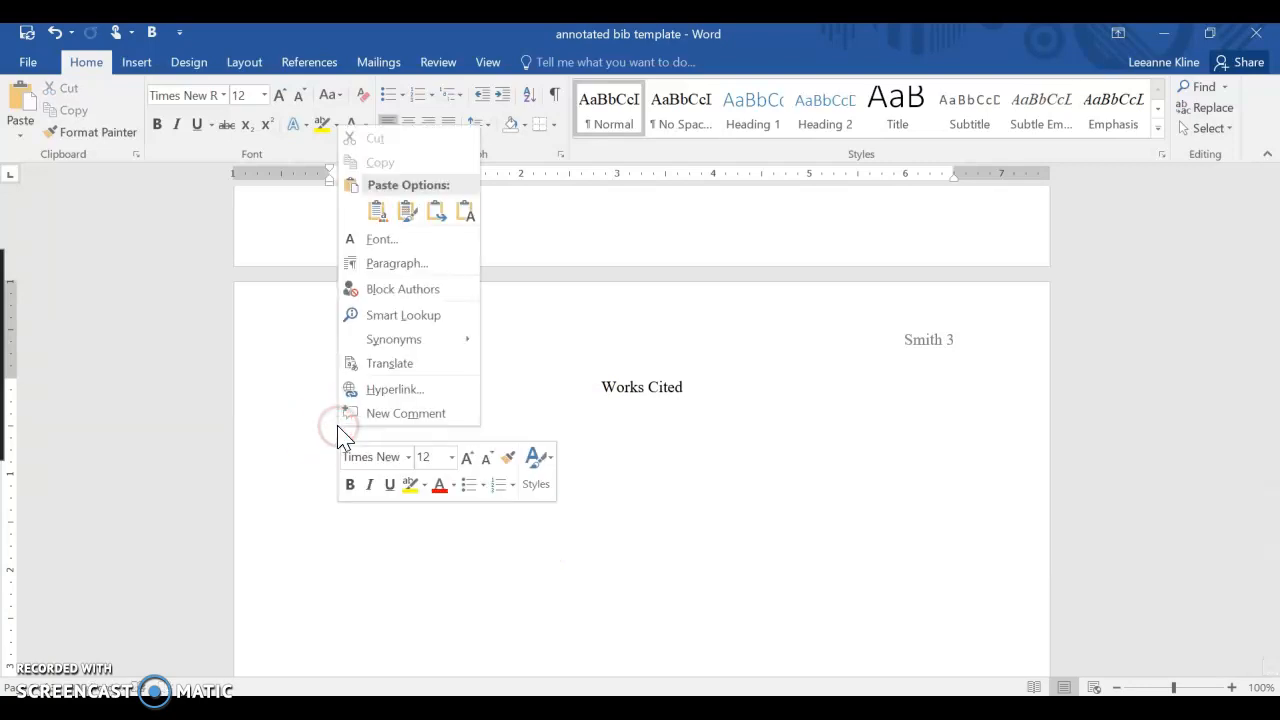
pyautogui.click(364, 212)
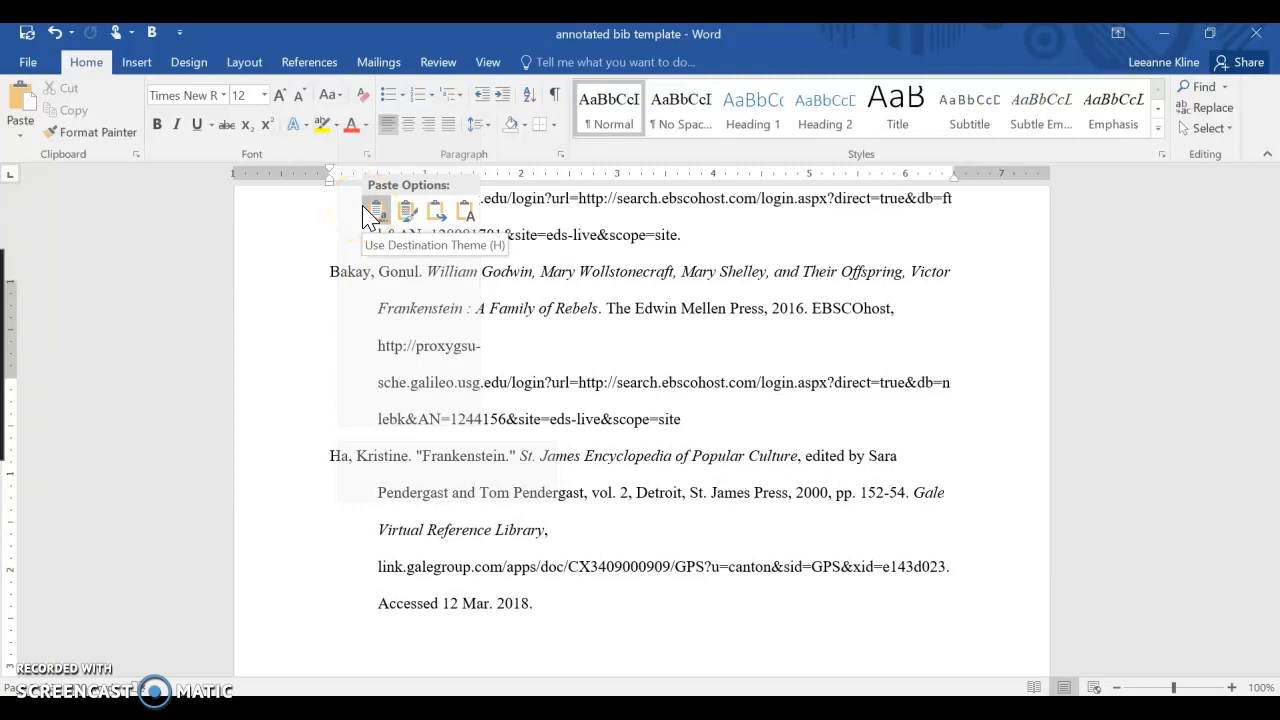
pyautogui.click(377, 210)
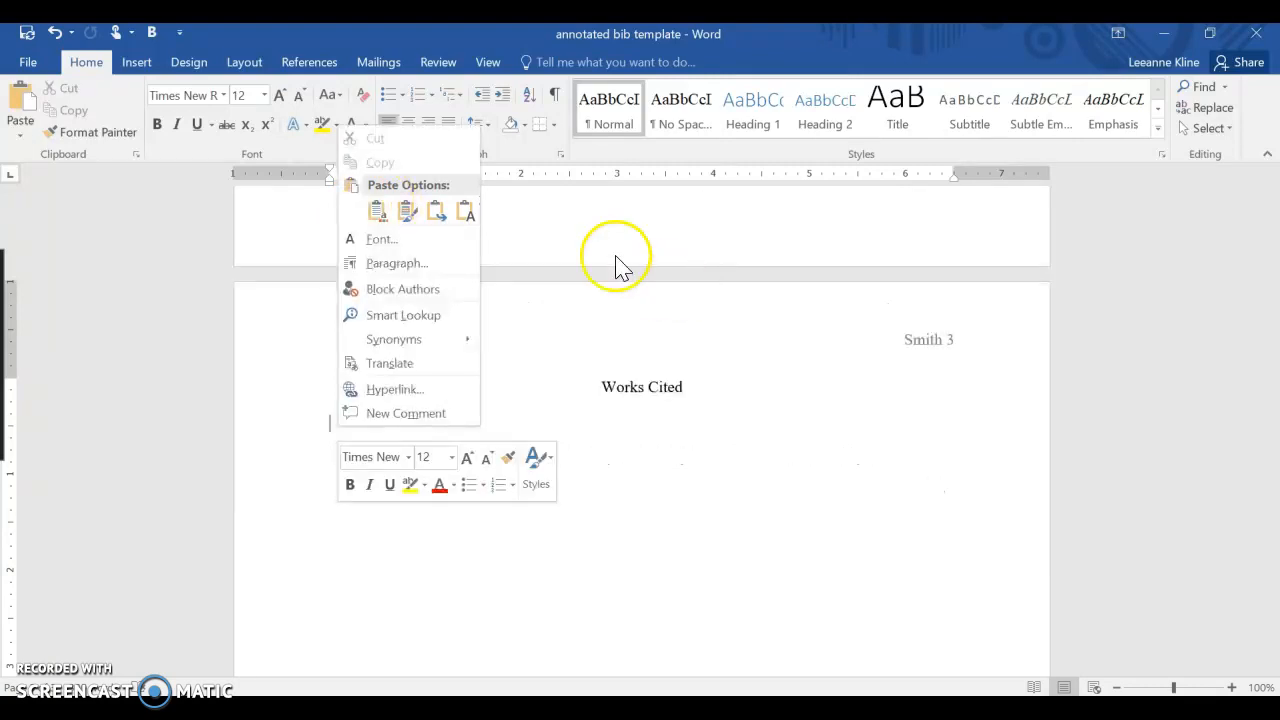
pyautogui.click(408, 210)
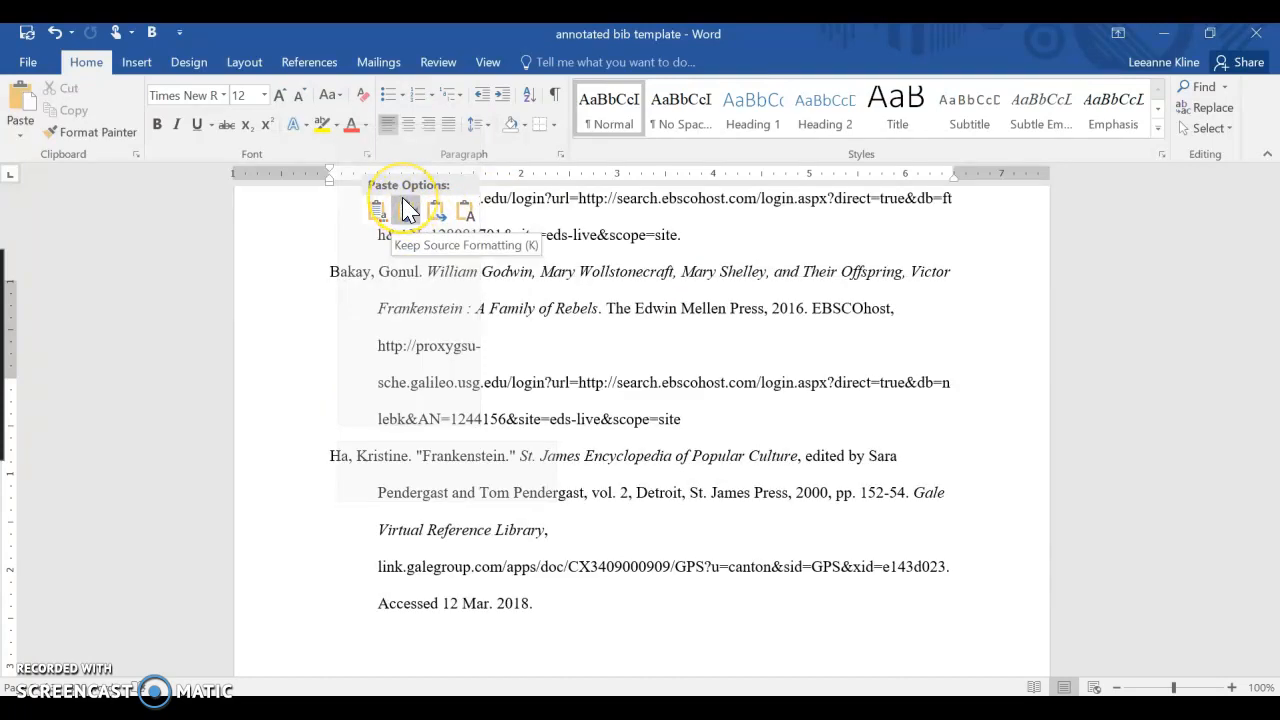
pyautogui.click(436, 208)
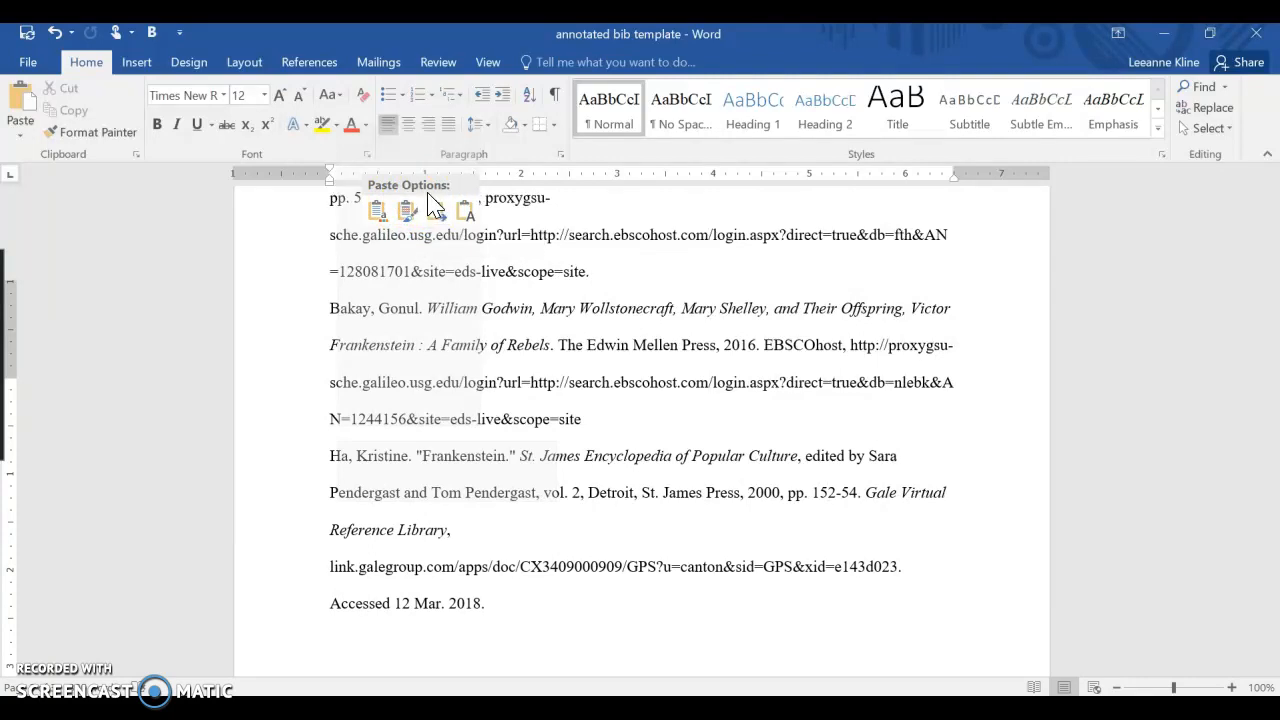
pyautogui.click(376, 212)
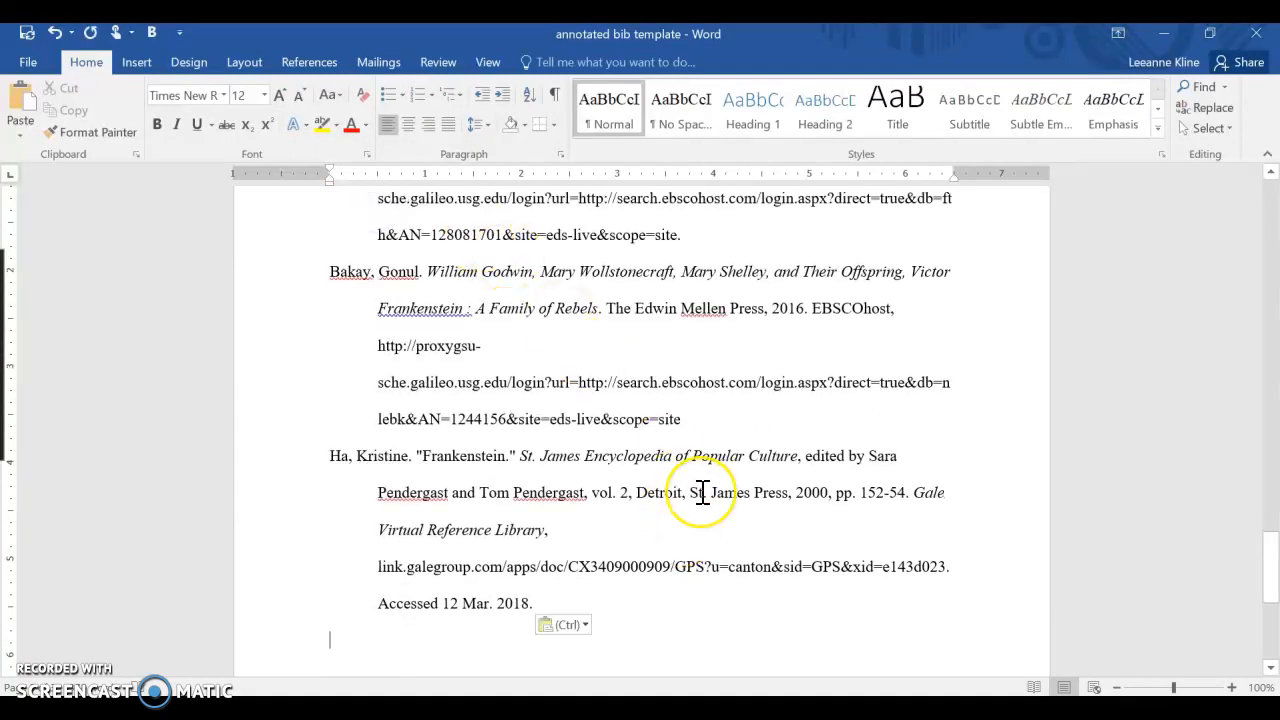
pyautogui.scroll(5, 703, 492)
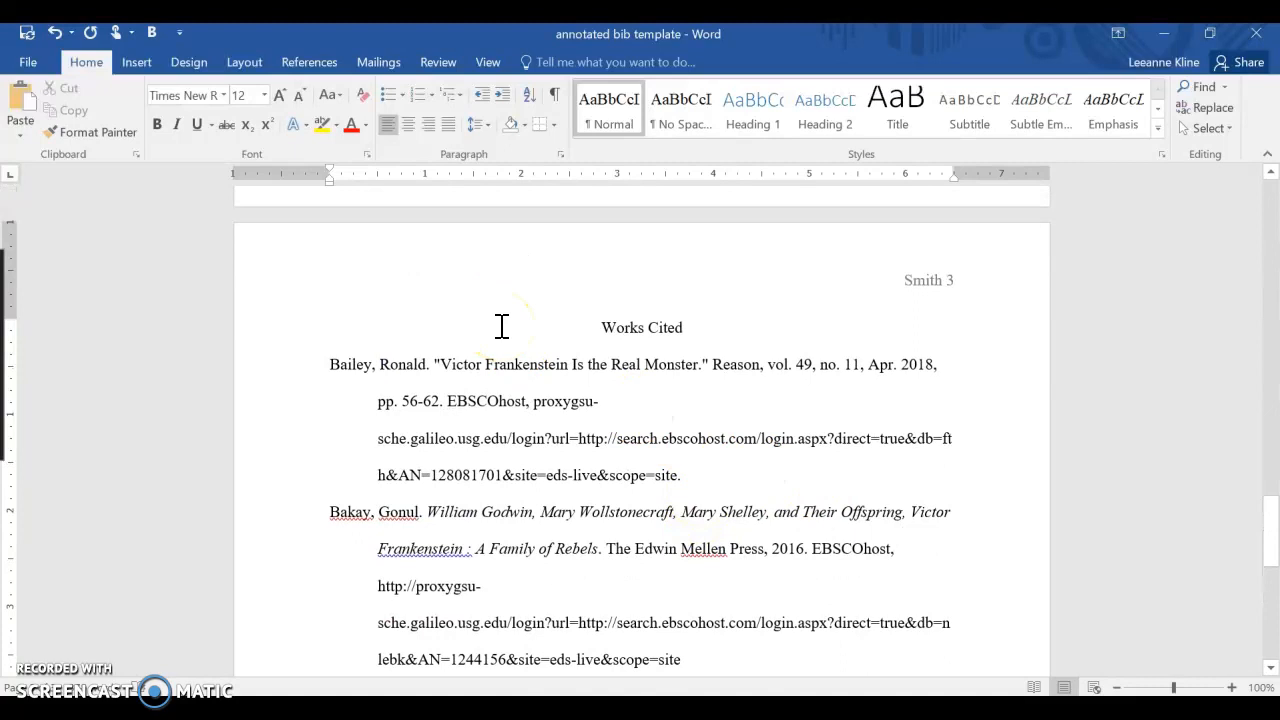
pyautogui.scroll(-6, 502, 326)
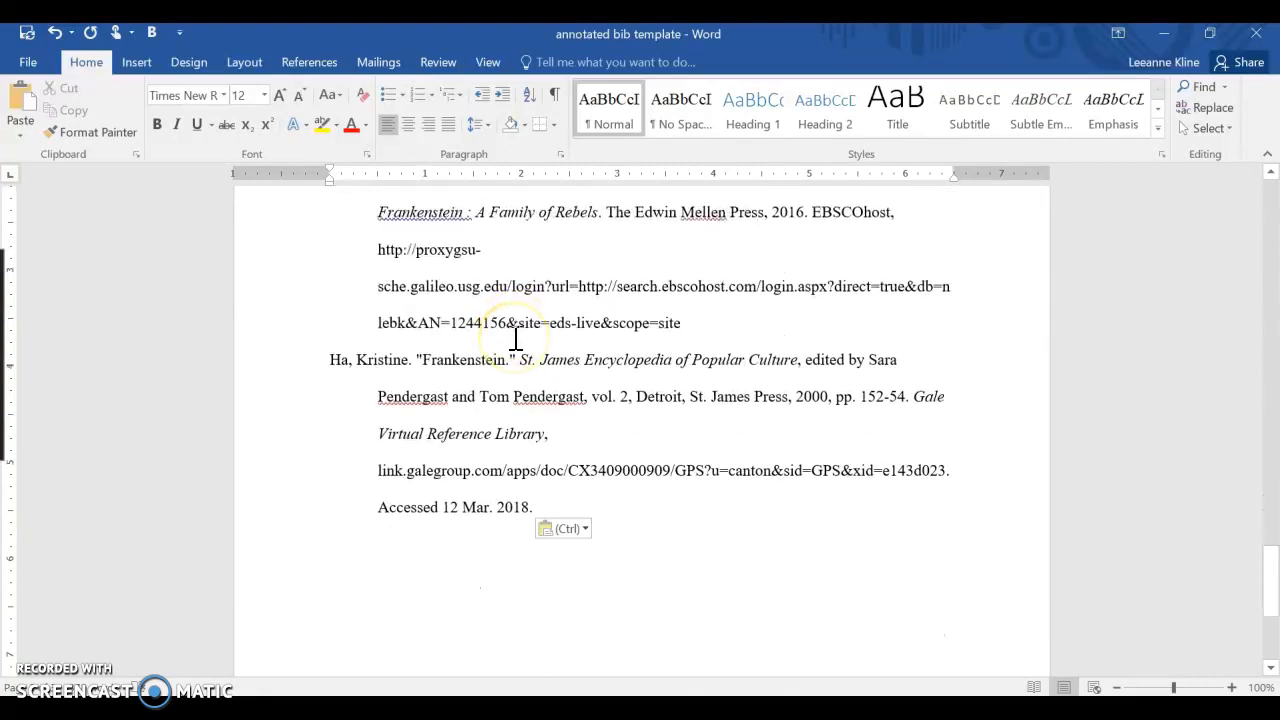
pyautogui.scroll(6, 515, 340)
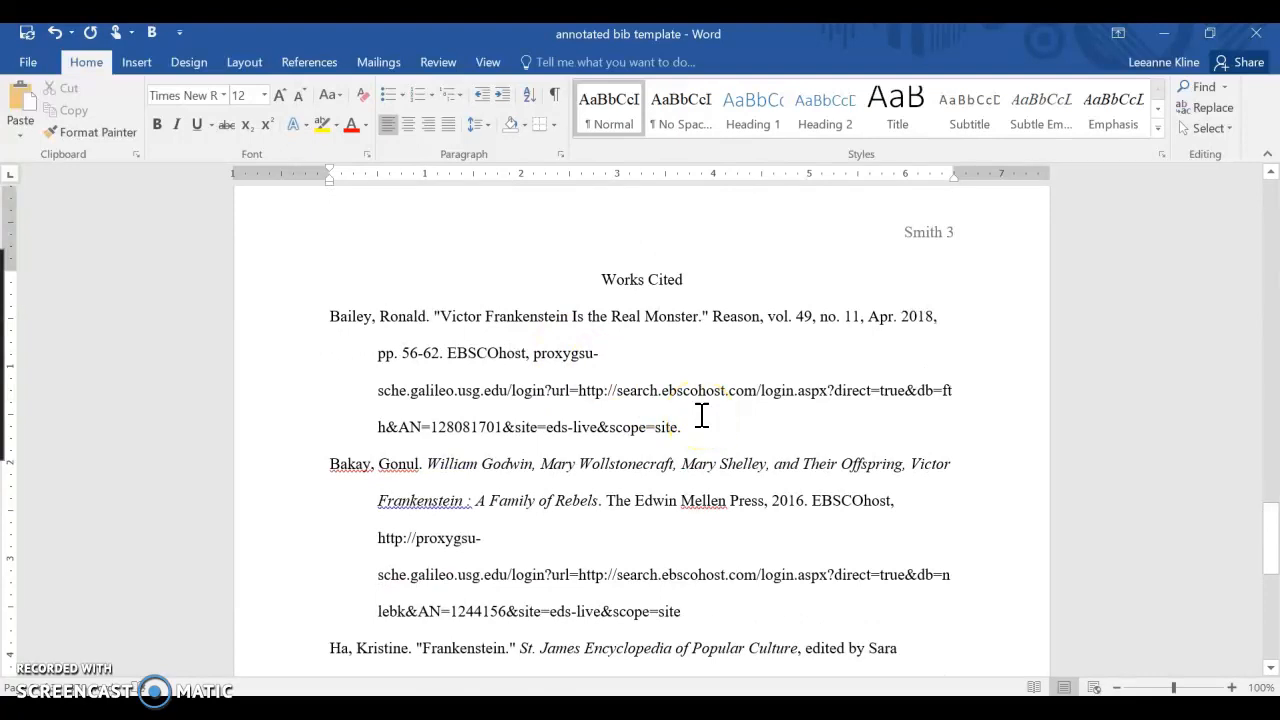
# - Copy the Bailey citation from the Works Cited page
pyautogui.moveTo(684, 427); pyautogui.dragTo(320, 317)
pyautogui.scroll(-1, 440, 339)
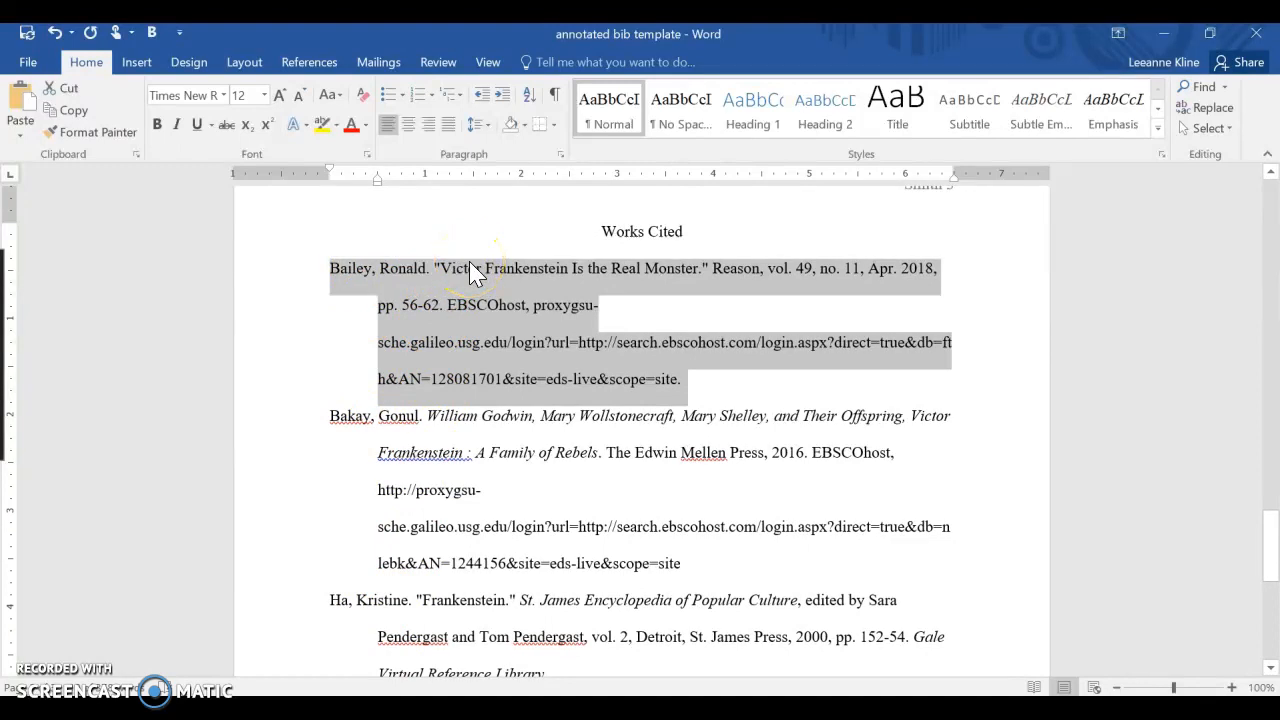
pyautogui.rightClick(495, 313)
pyautogui.click(575, 346)
# - Replace the first-source instruction paragraph on page one with the copied citation, keeping source formatting, and remove the leftover blank line
pyautogui.moveTo(1270, 536); pyautogui.dragTo(1260, 251)
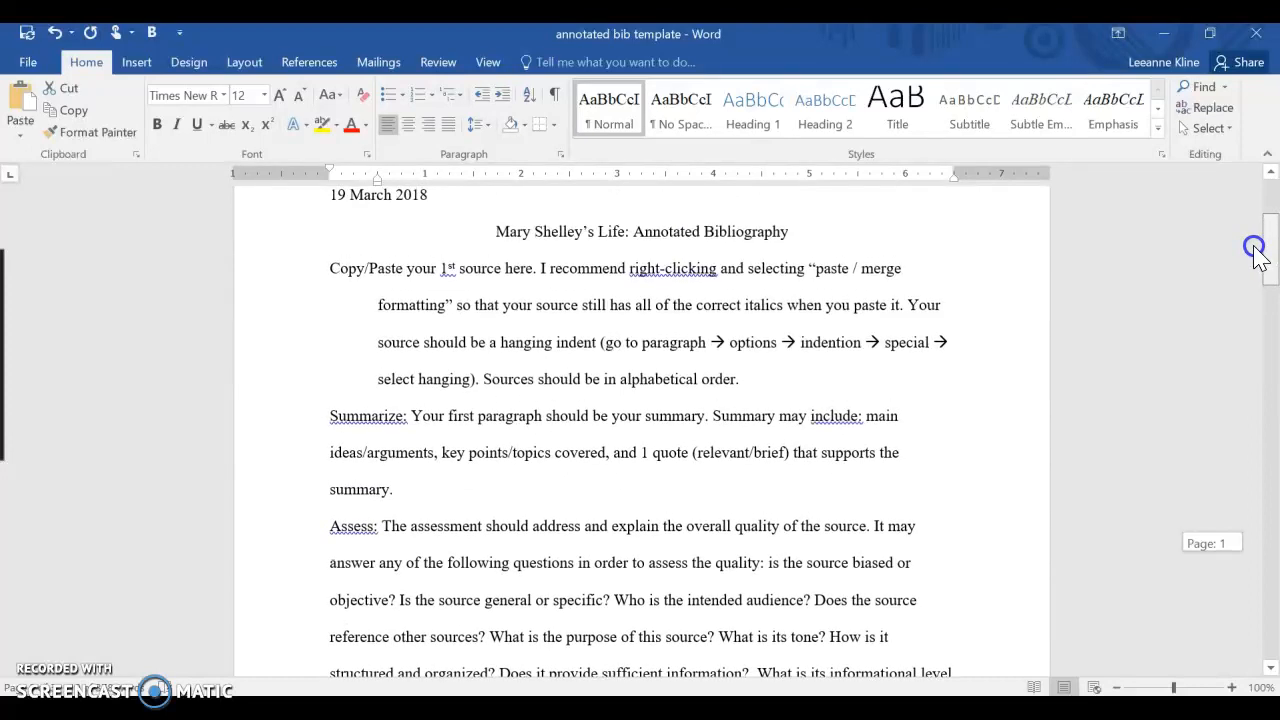
pyautogui.scroll(1, 540, 300)
pyautogui.scroll(1, 540, 300)
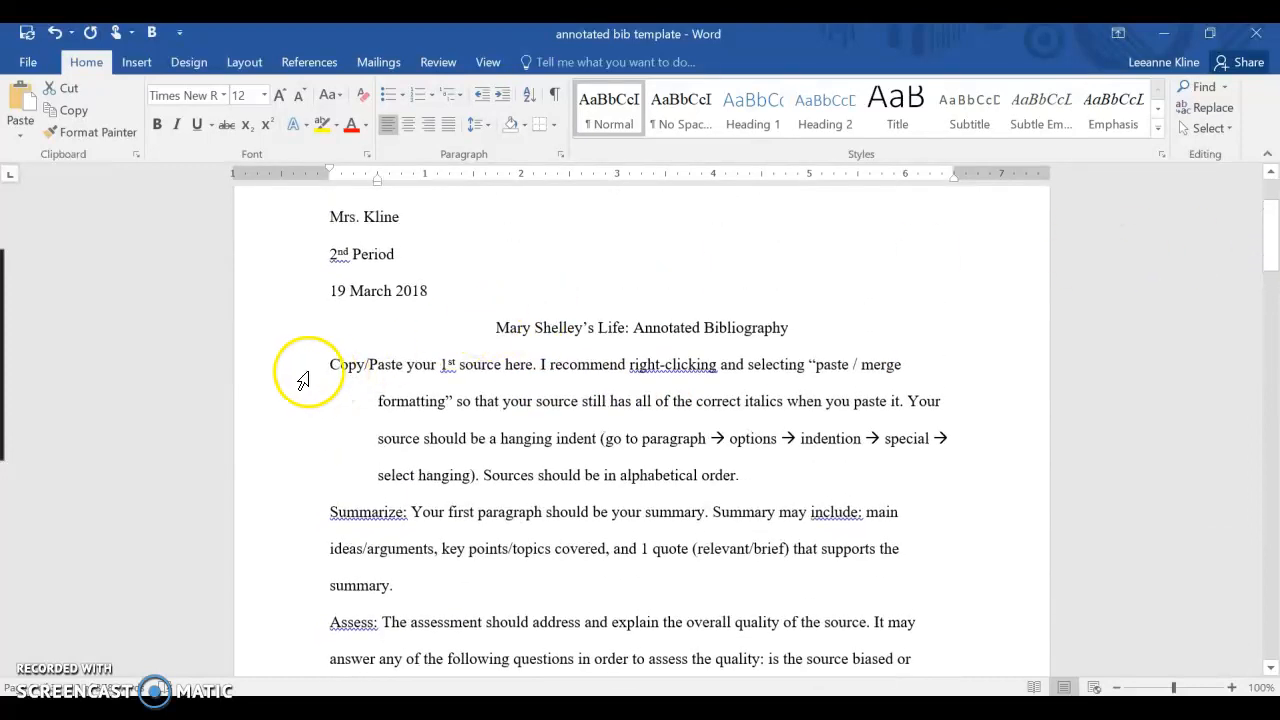
pyautogui.moveTo(325, 362); pyautogui.dragTo(740, 478)
pyautogui.rightClick(552, 407)
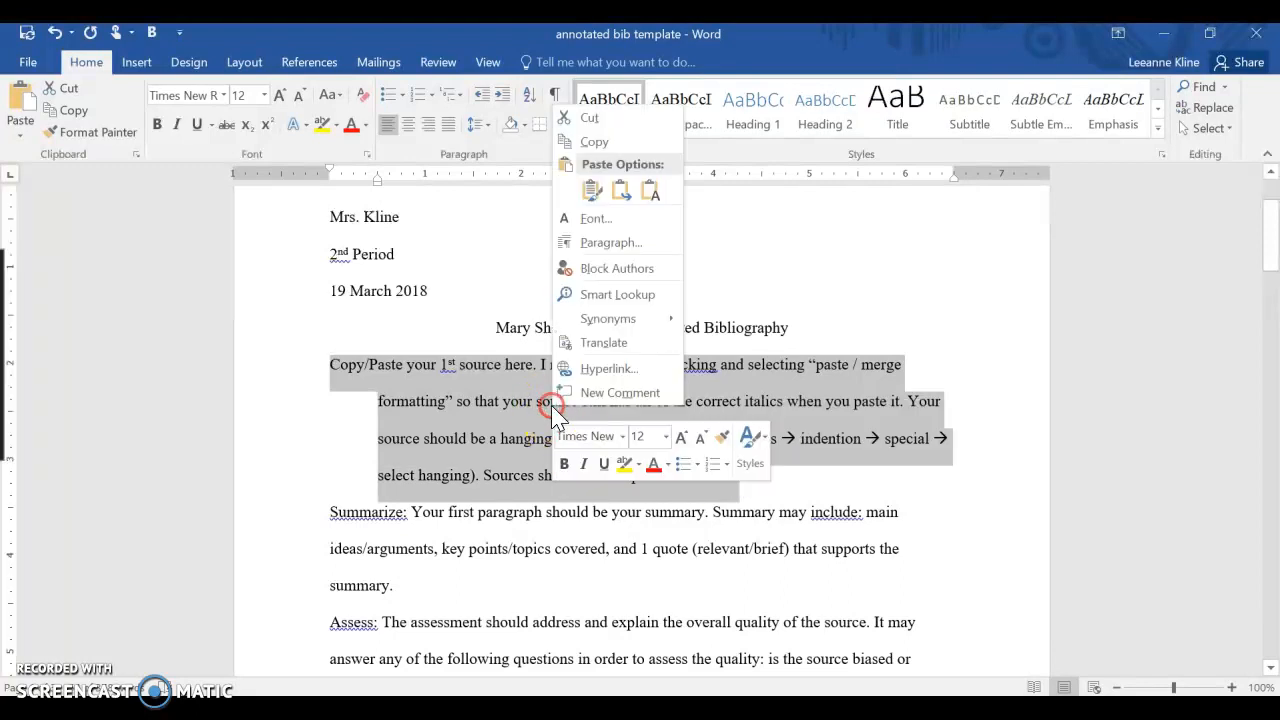
pyautogui.click(592, 195)
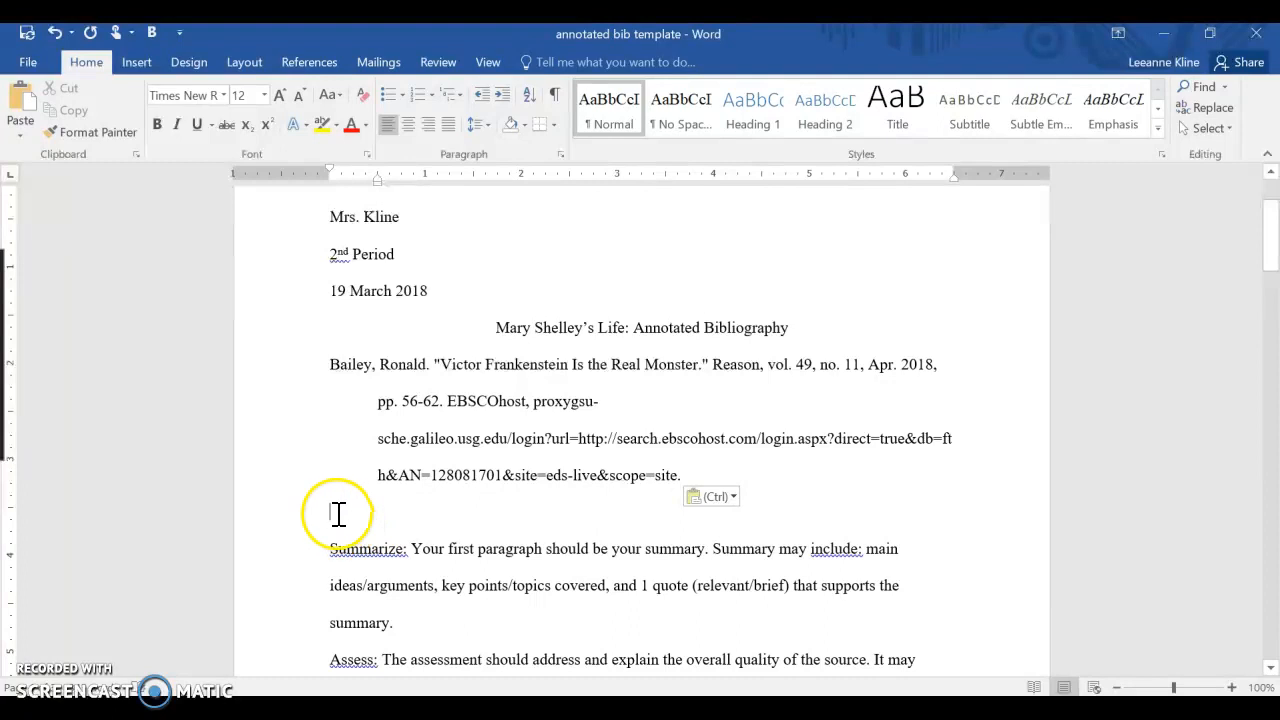
pyautogui.press('BackSpace')
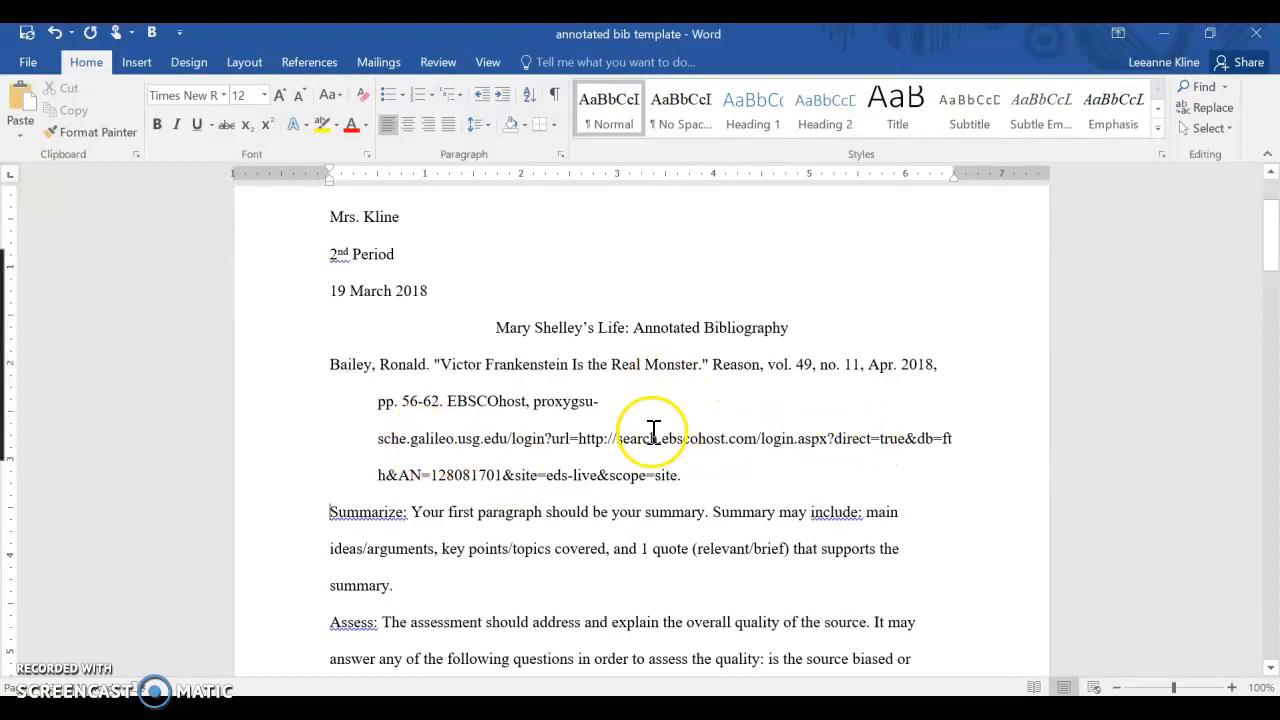
# - Examine the pasted citation and the Summarize, Assess and Evaluate instructions beneath it
pyautogui.moveTo(690, 478); pyautogui.dragTo(613, 370)
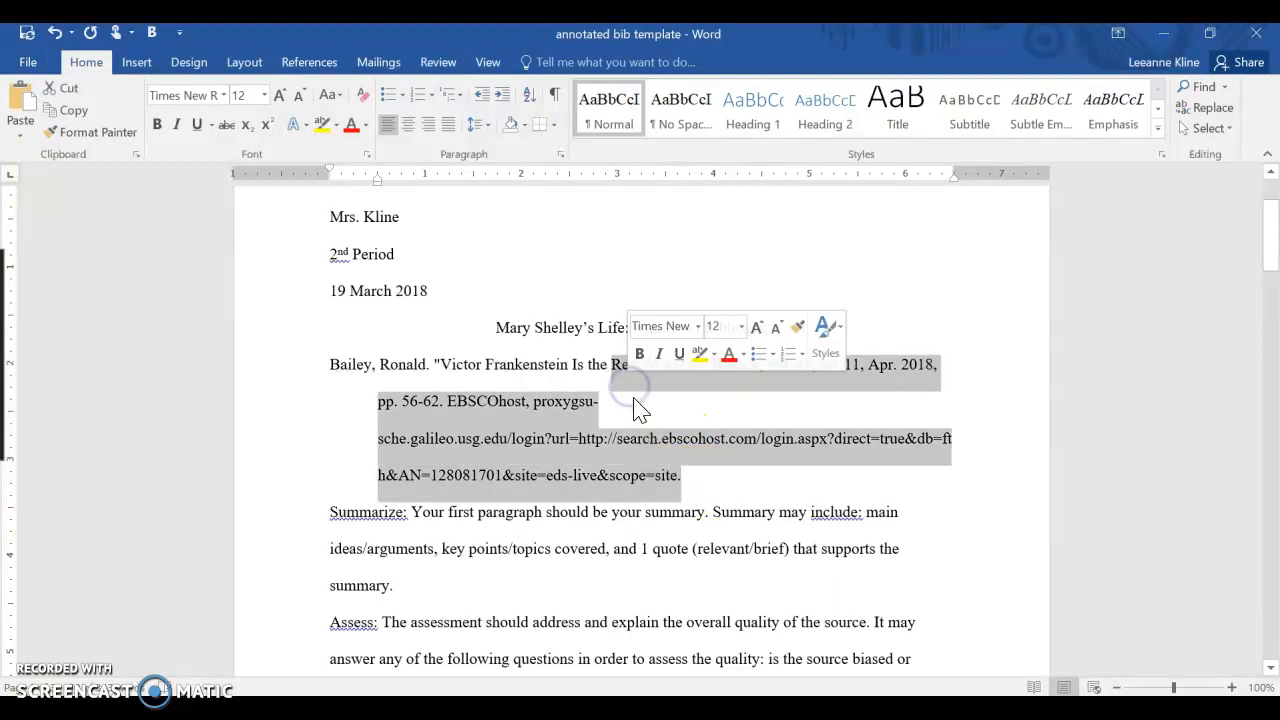
pyautogui.click(545, 476)
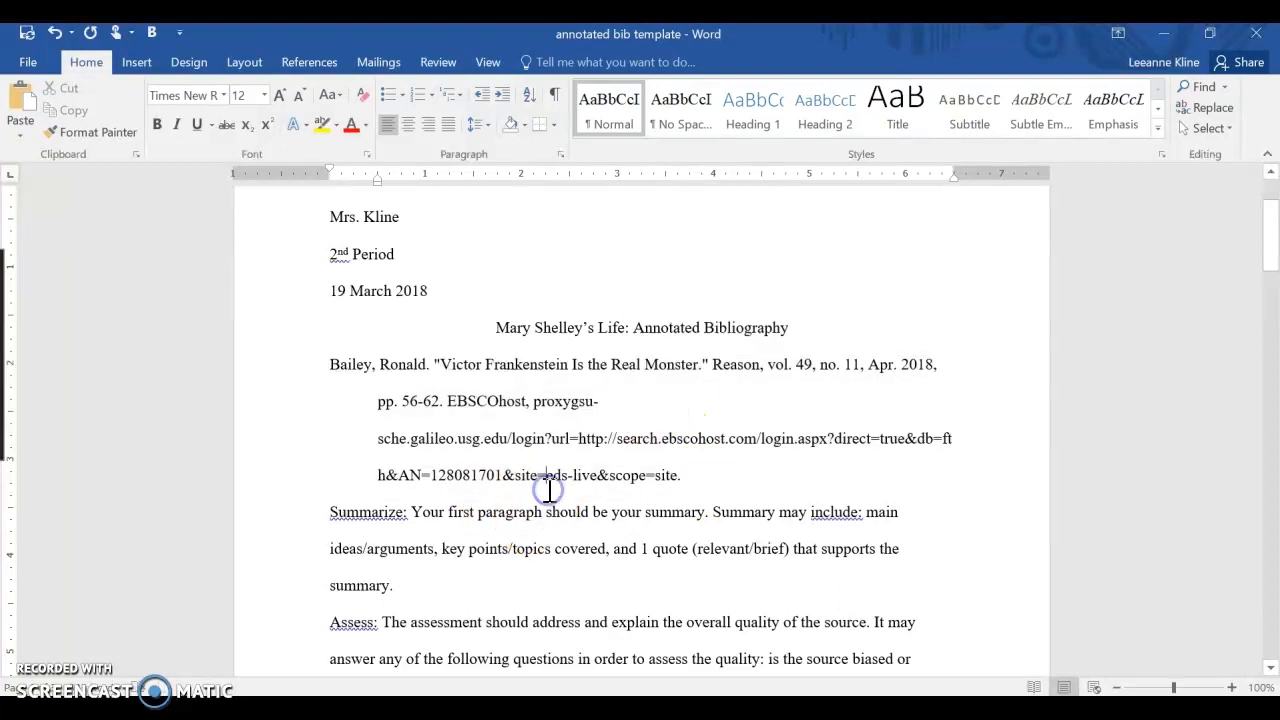
pyautogui.scroll(-1, 536, 481)
pyautogui.scroll(-2, 536, 481)
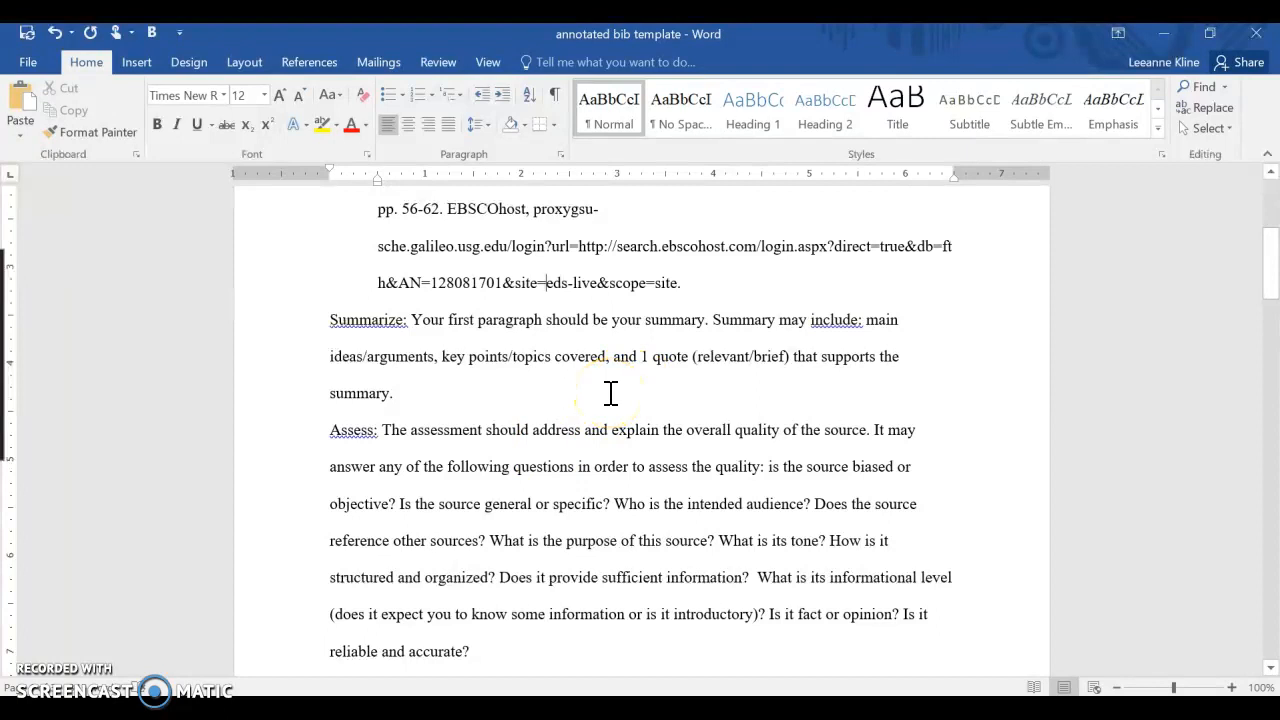
pyautogui.scroll(-2, 566, 412)
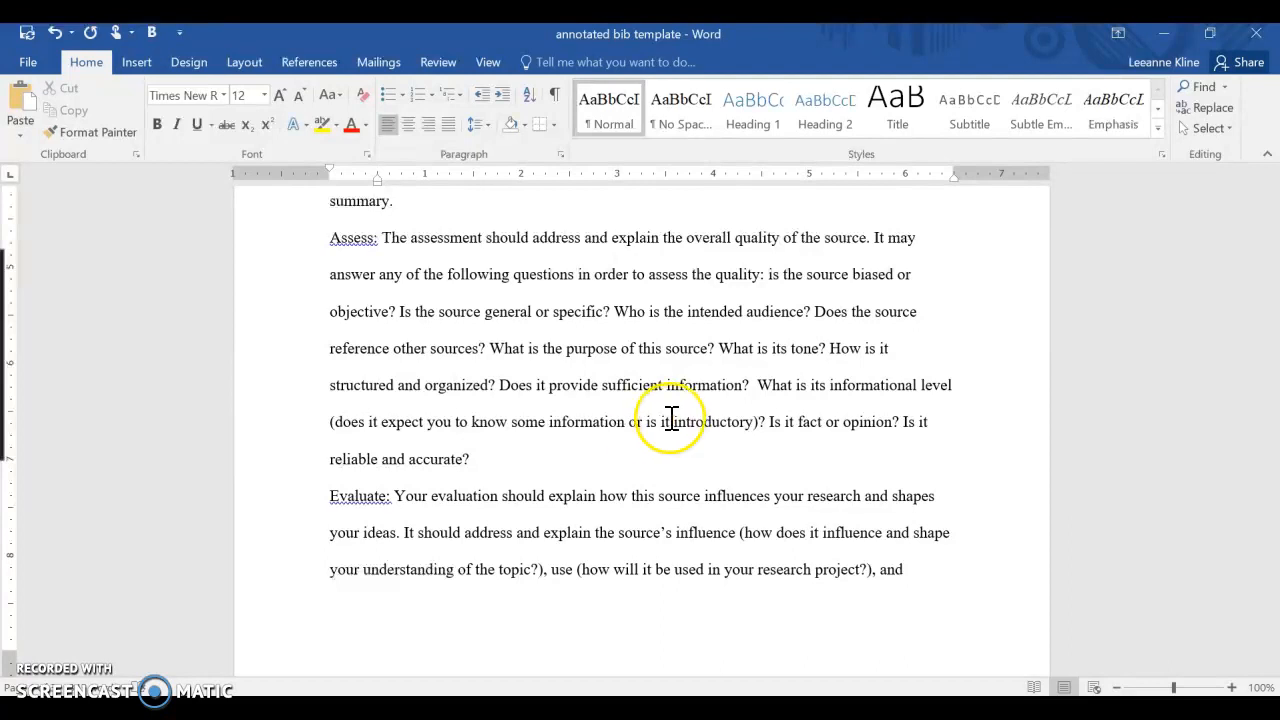
pyautogui.scroll(-5, 671, 420)
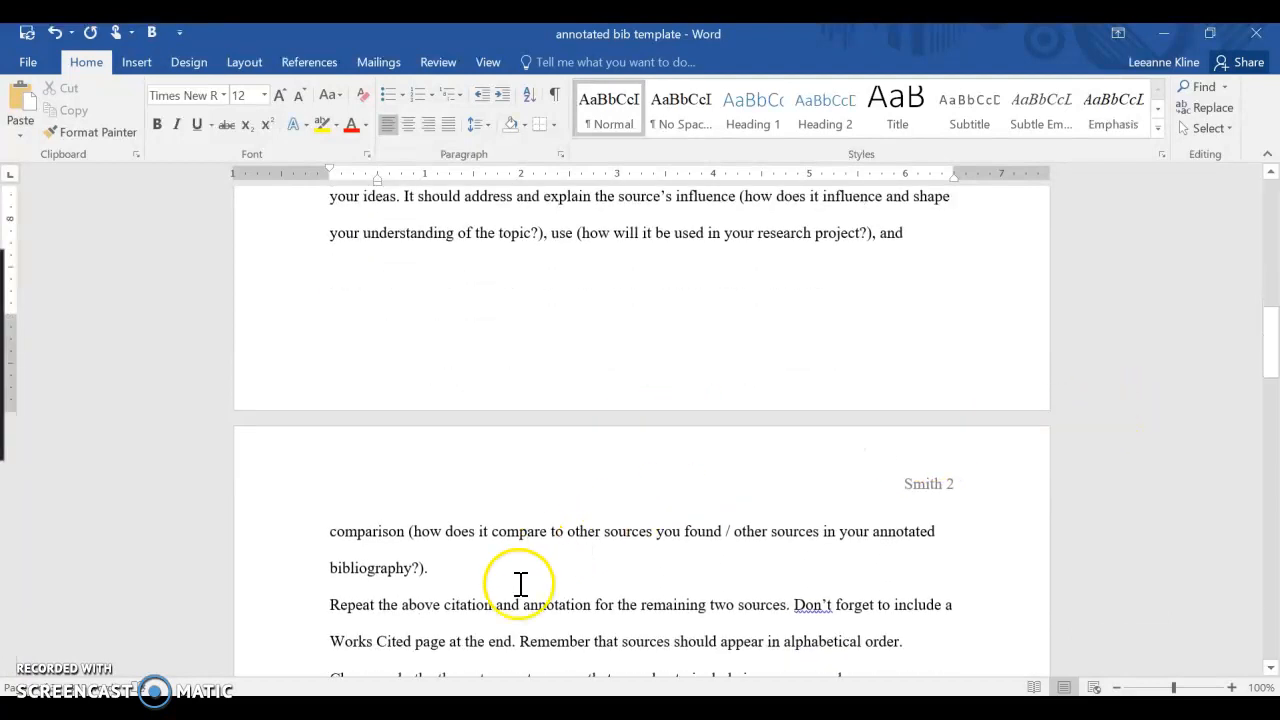
pyautogui.moveTo(1276, 361); pyautogui.dragTo(1276, 306)
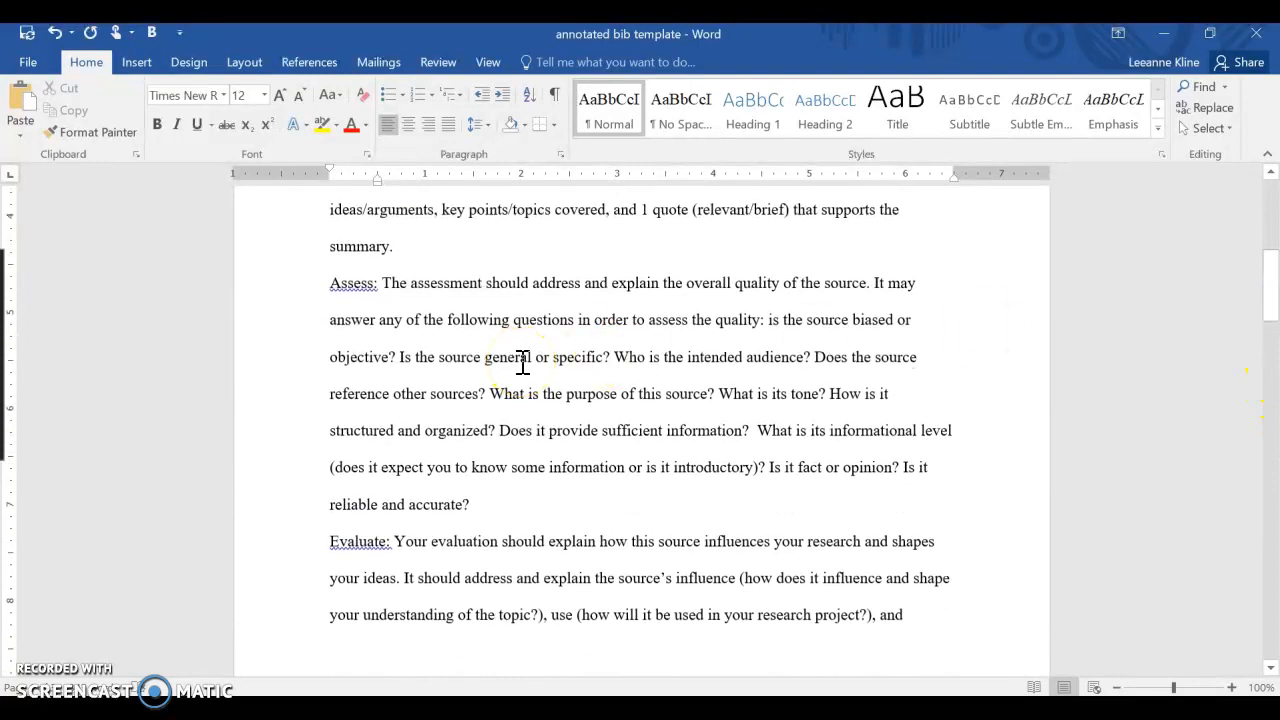
pyautogui.moveTo(458, 500); pyautogui.dragTo(332, 277)
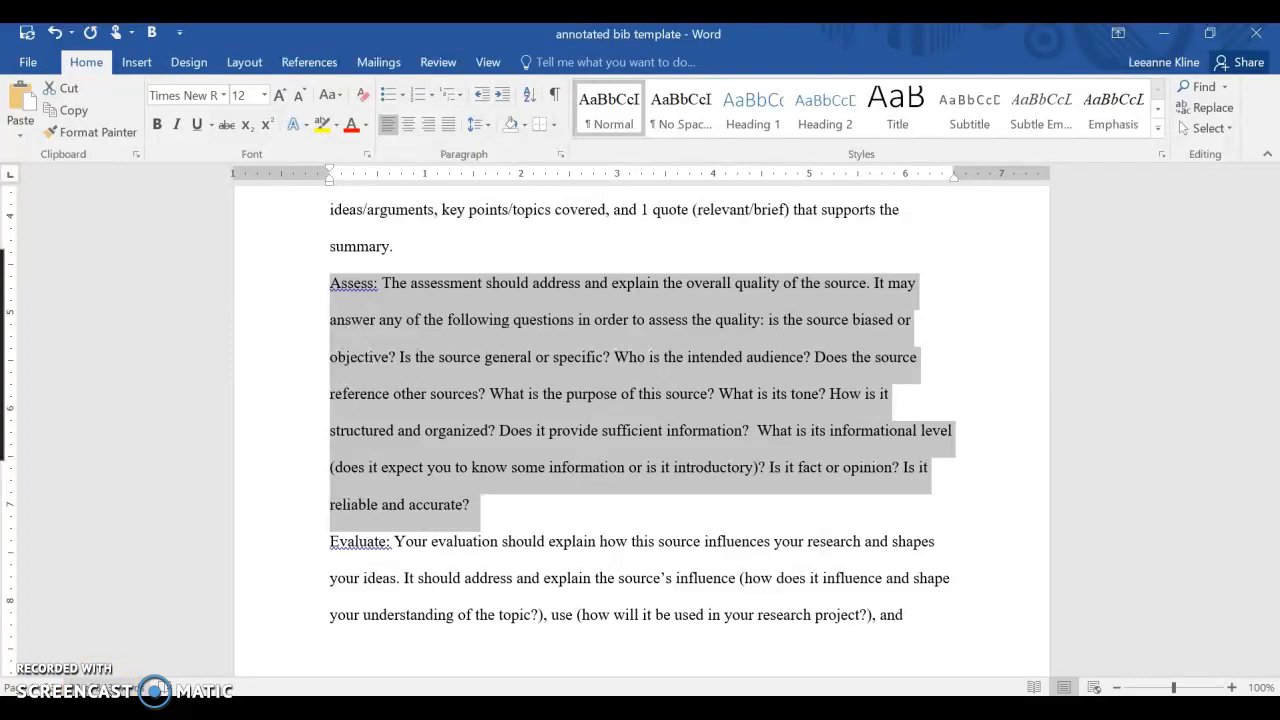
pyautogui.click(723, 425)
# - Select the Summarize, Assess and Evaluate instruction paragraphs beneath the first citation, through the end of the Evaluate text
pyautogui.scroll(2, 728, 426)
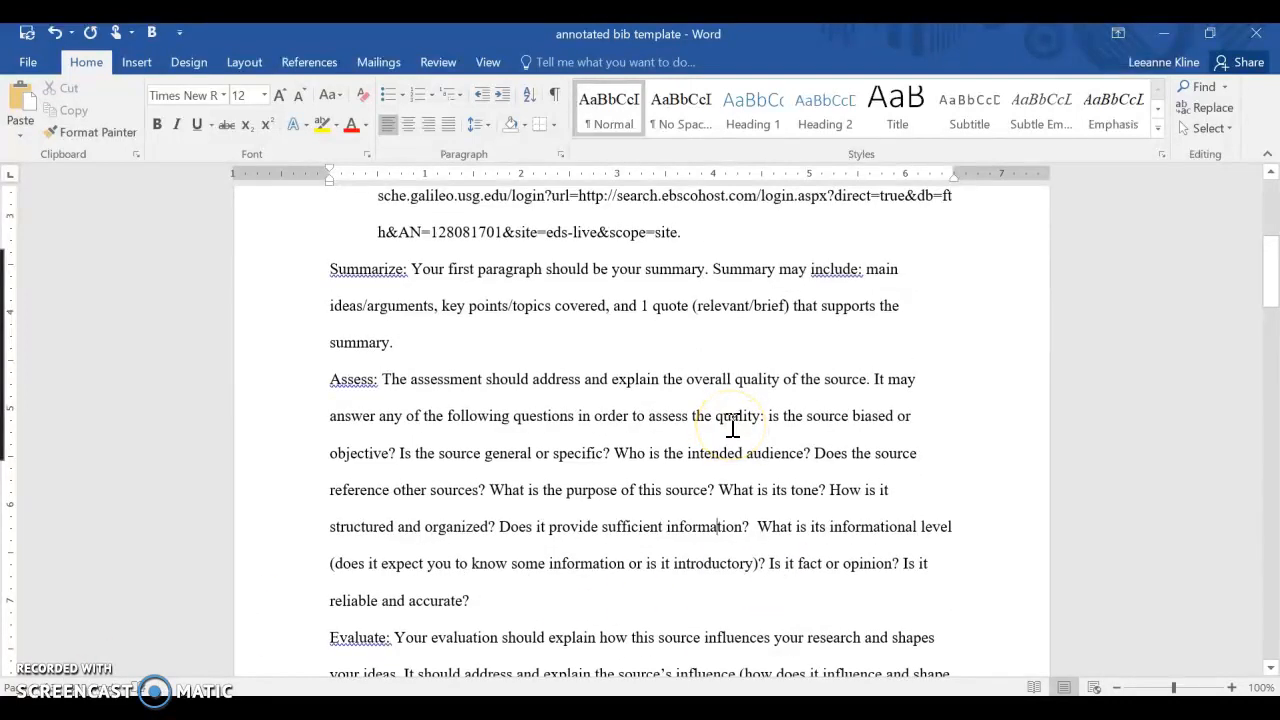
pyautogui.click(331, 279)
pyautogui.moveTo(331, 275); pyautogui.dragTo(503, 533)
pyautogui.scroll(-2, 514, 443)
pyautogui.scroll(-3, 537, 443)
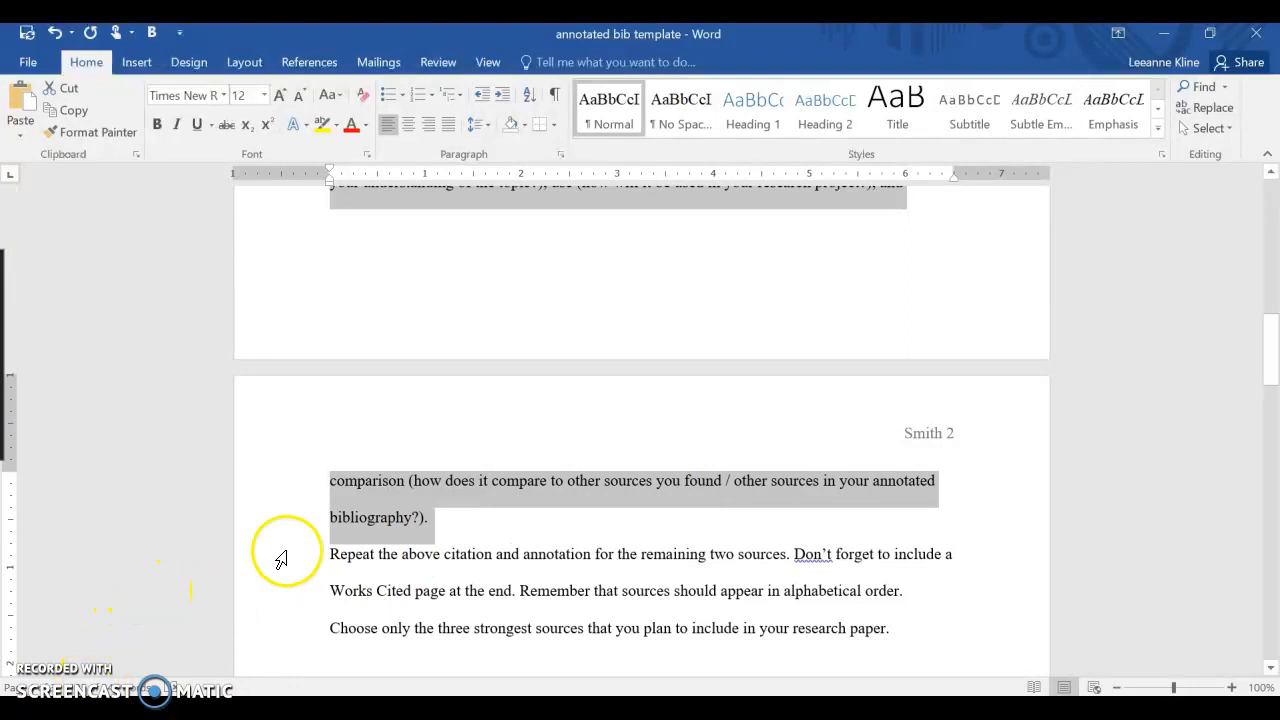
pyautogui.scroll(2, 668, 440)
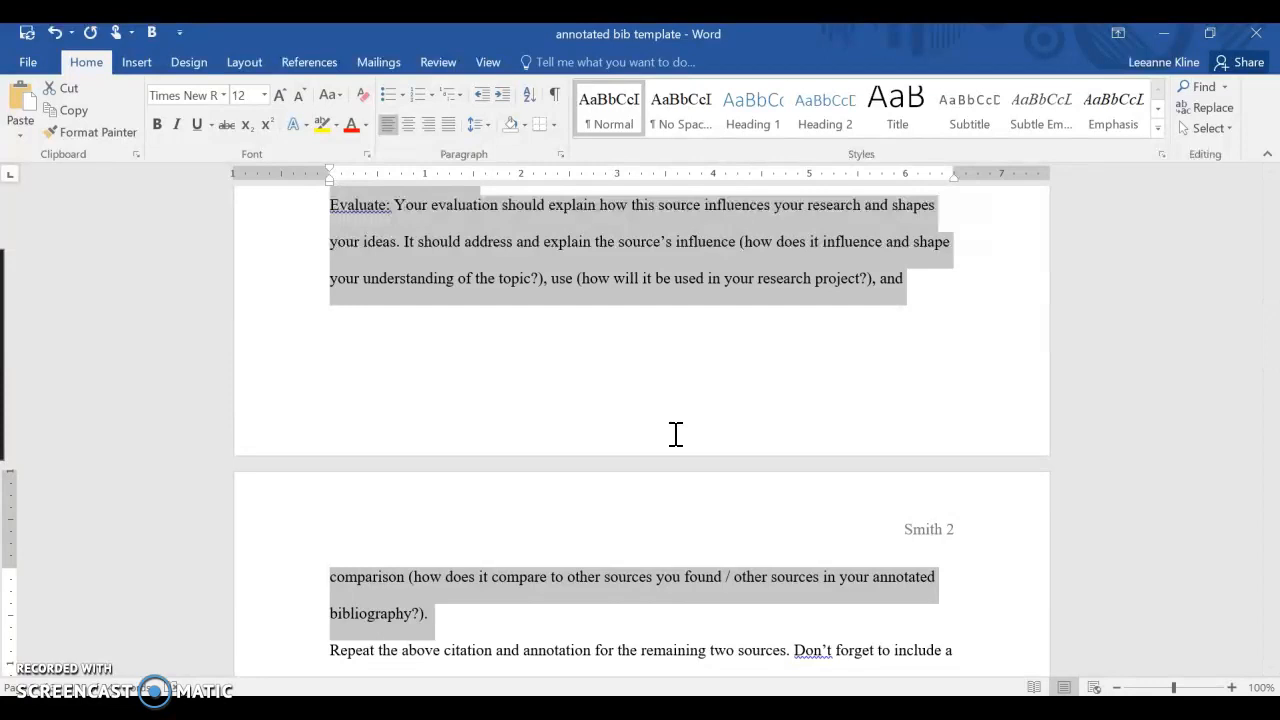
pyautogui.scroll(9, 675, 433)
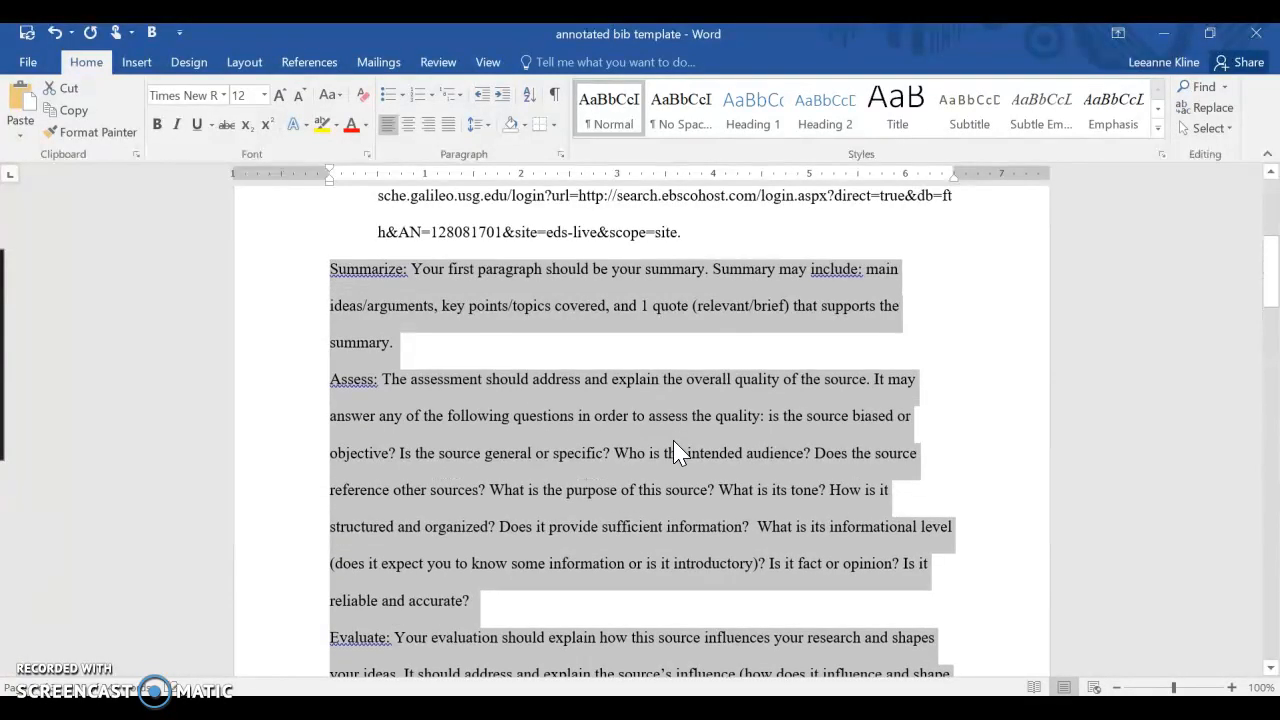
pyautogui.scroll(-12, 673, 452)
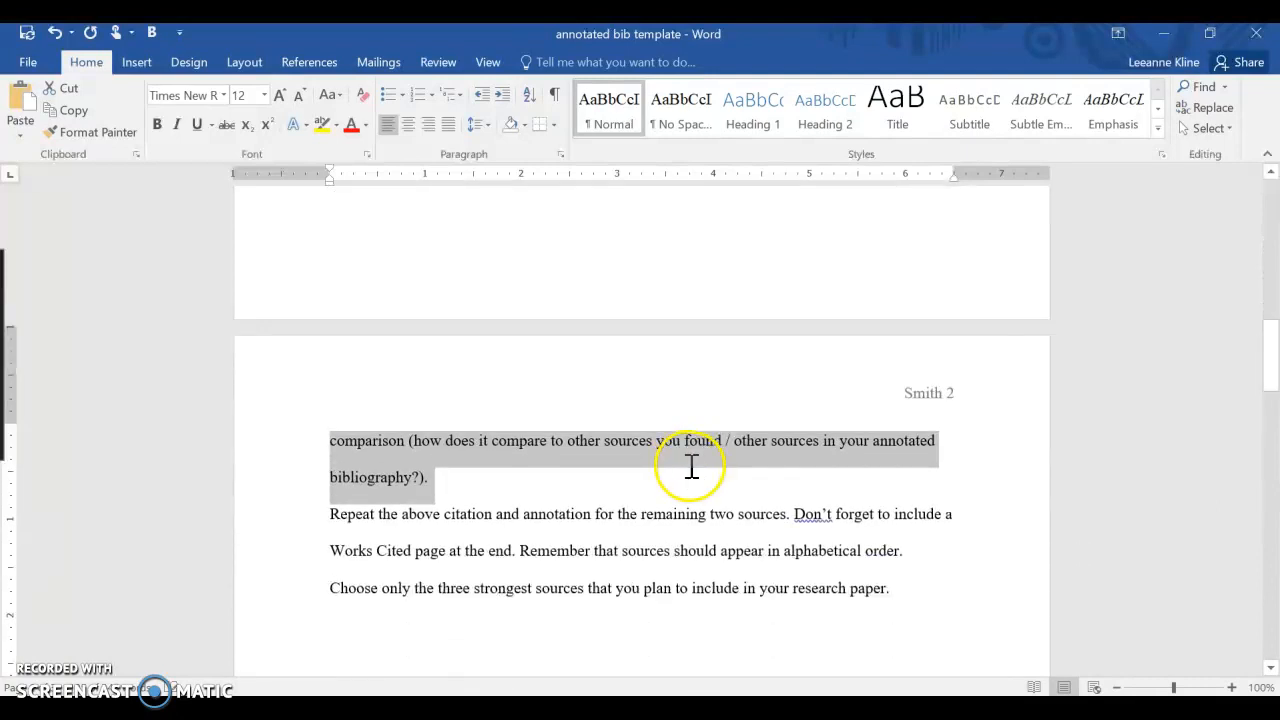
pyautogui.scroll(-1, 691, 466)
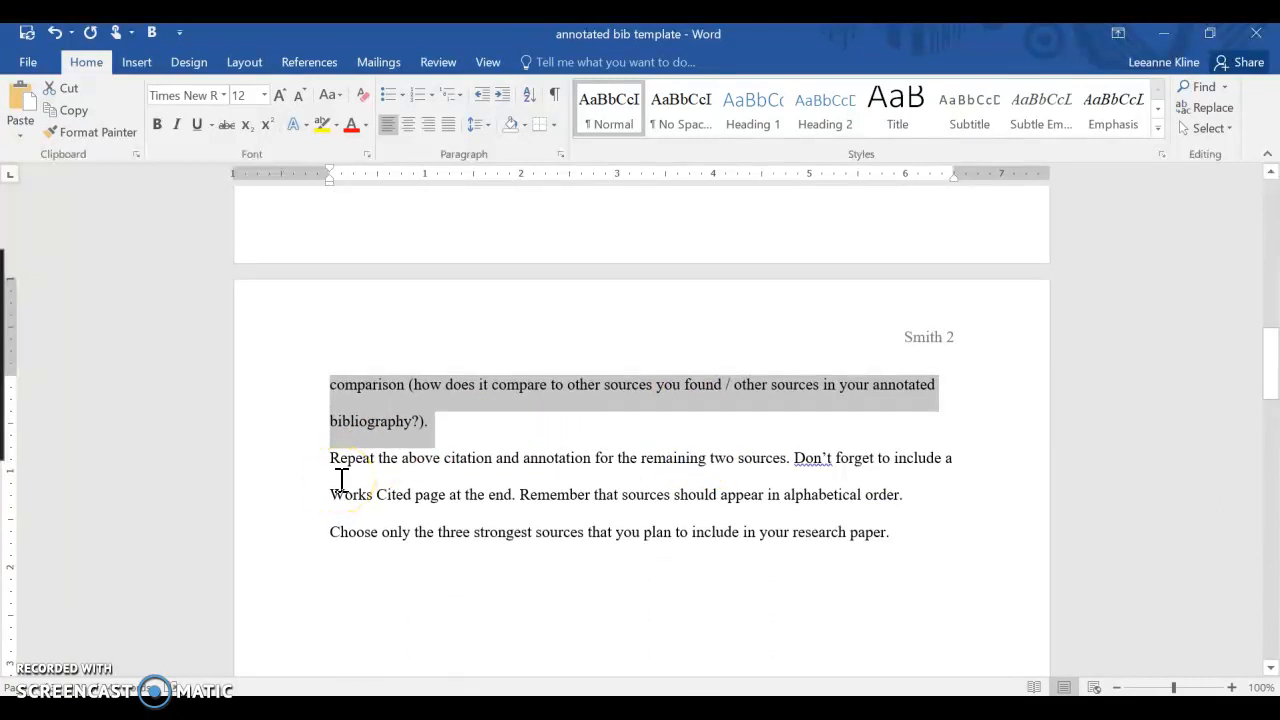